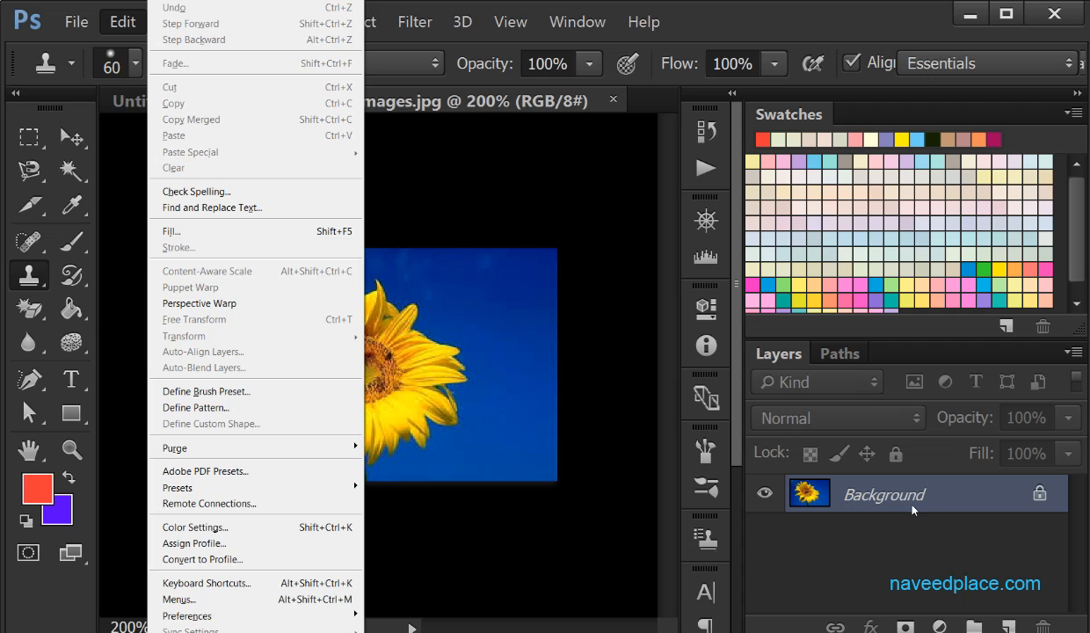
- Convert the locked Background of images.jpg into a regular layer named Layer 0
click(880, 492)
double_click(888, 494)
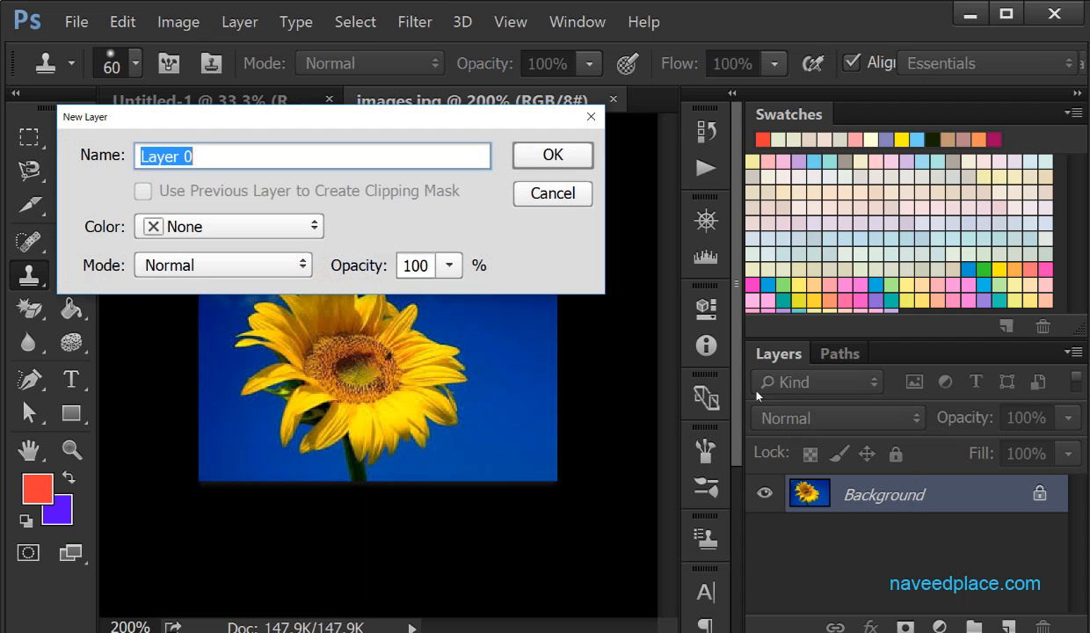
click(570, 160)
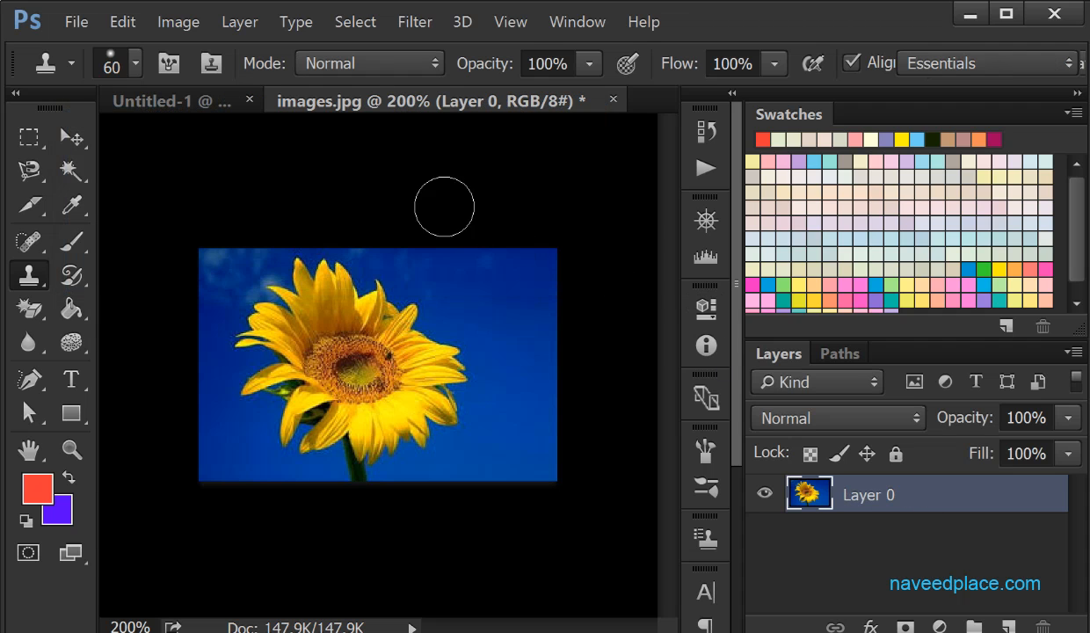
click(122, 22)
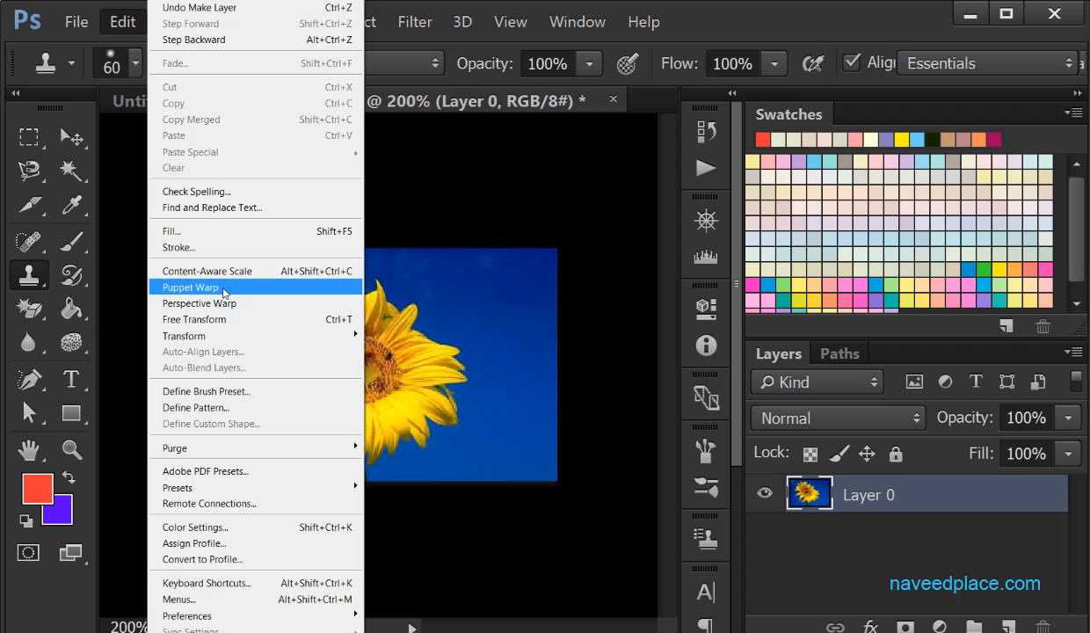
click(434, 253)
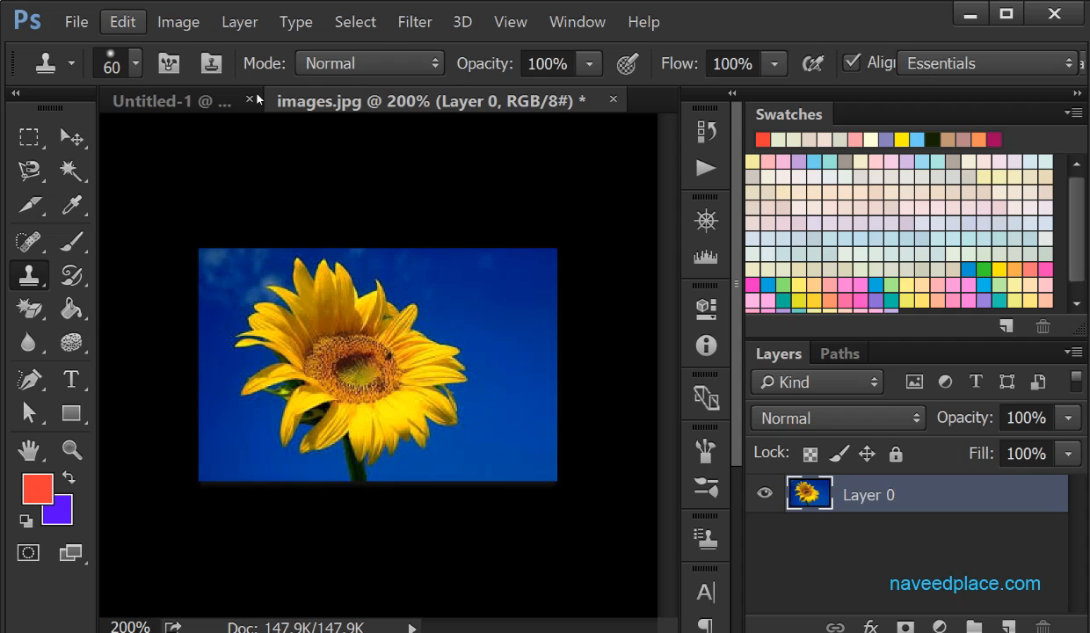
- Widen the canvas to add transparent space on both sides of the sunflower picture
click(184, 28)
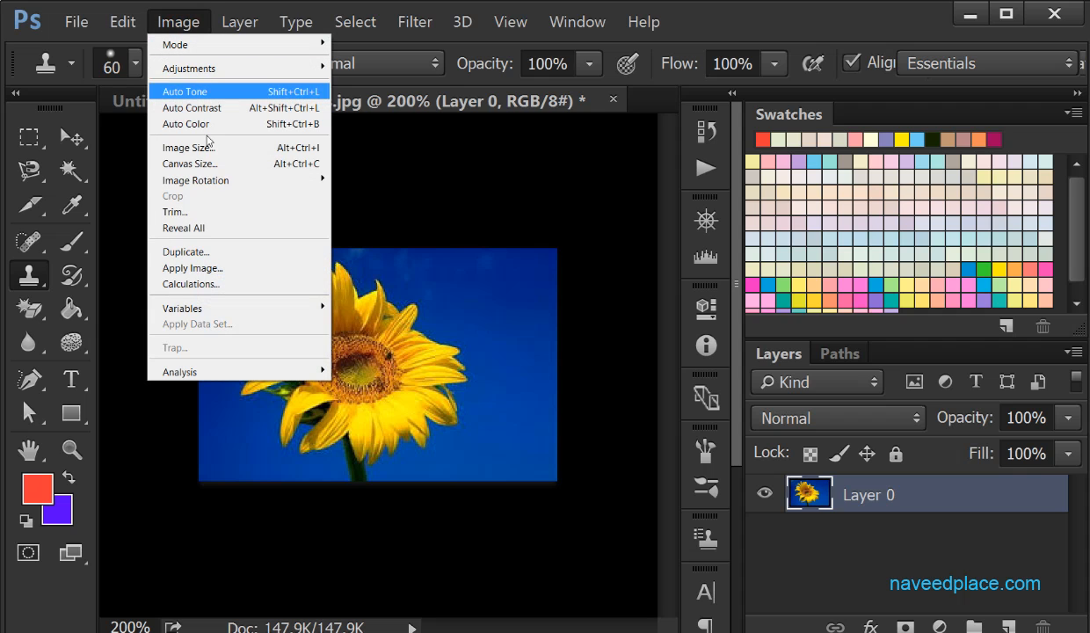
click(202, 167)
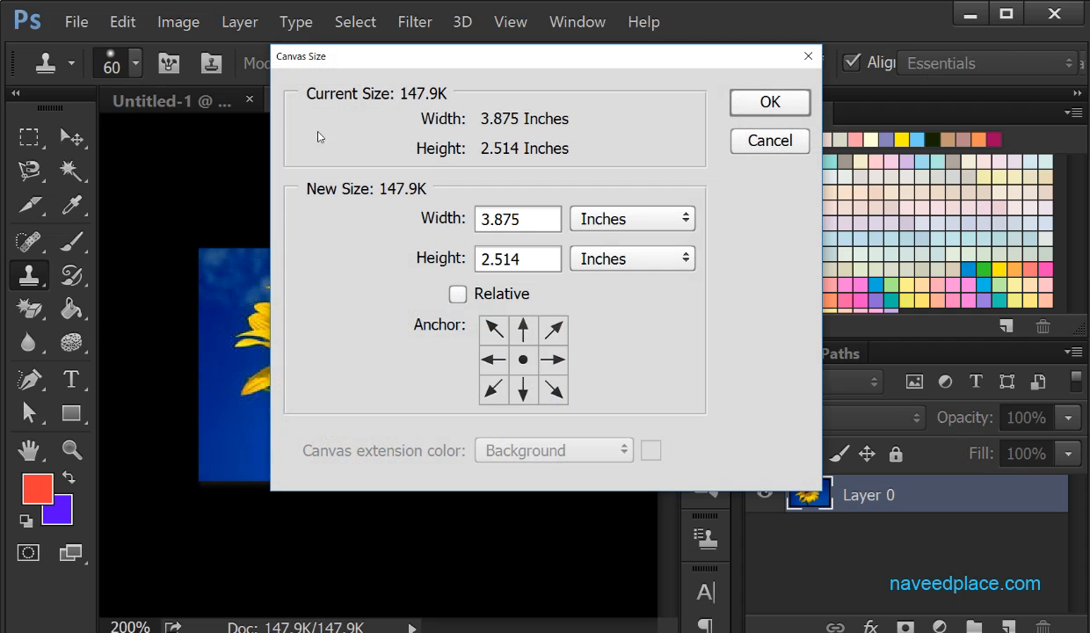
click(441, 220)
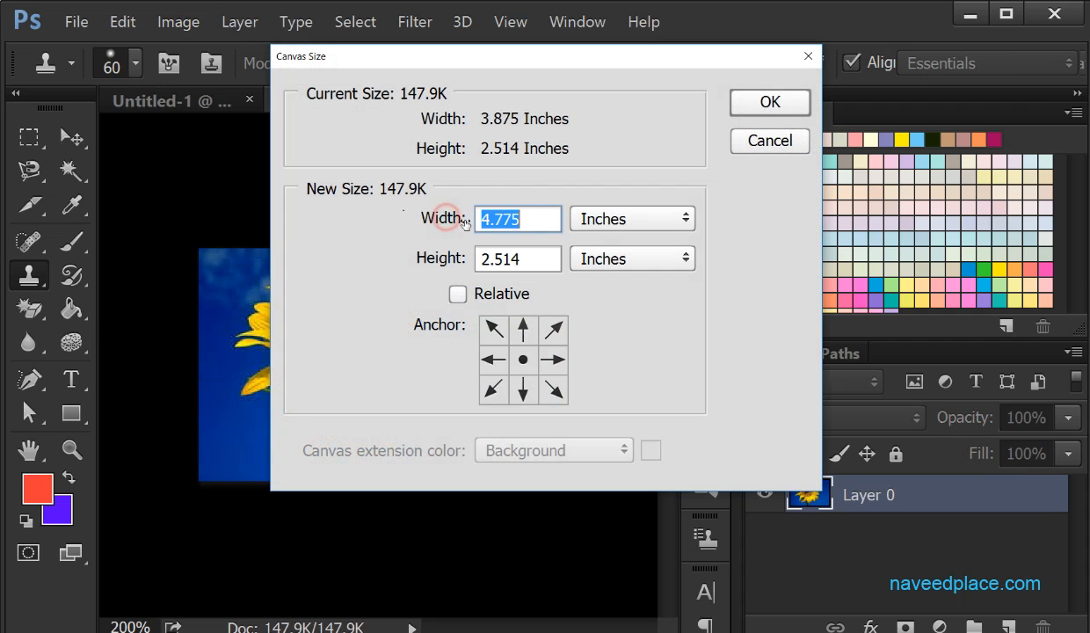
text(10.975)
drag(453, 212, 401, 214)
click(762, 99)
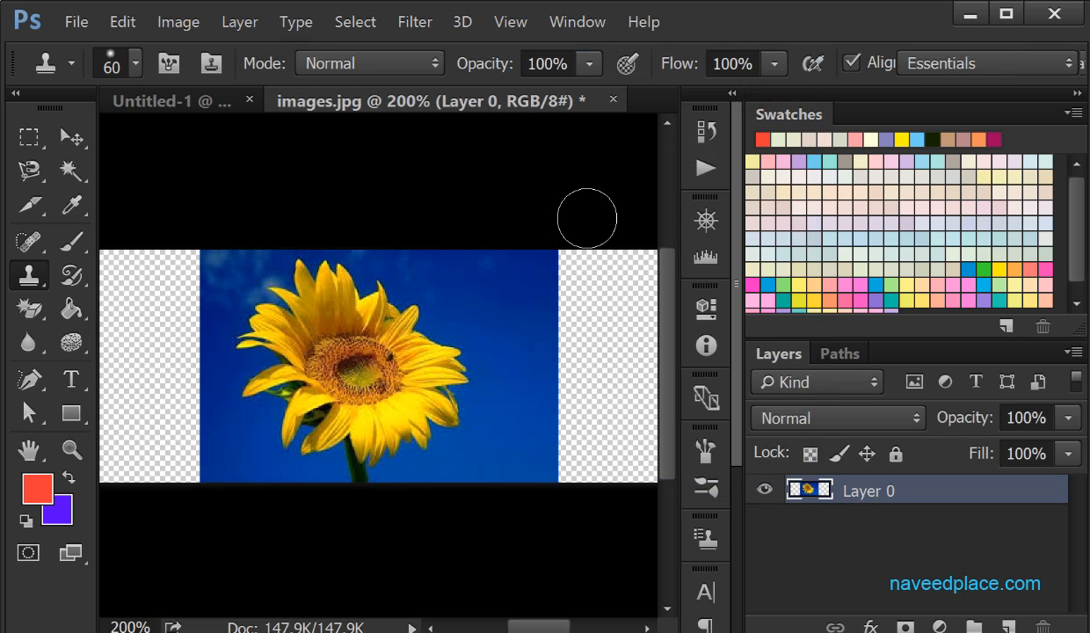
- Move the sunflower layer flush against the canvas's left edge, leaving all the transparent space on its right
key(ctrl+minus)
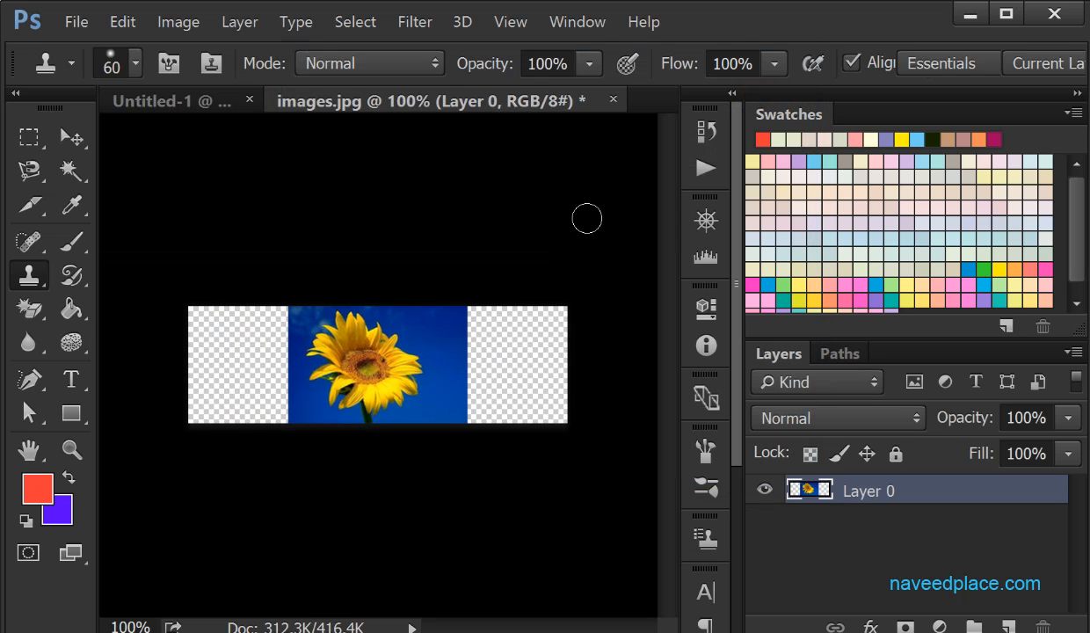
click(71, 138)
click(153, 134)
drag(337, 350, 244, 344)
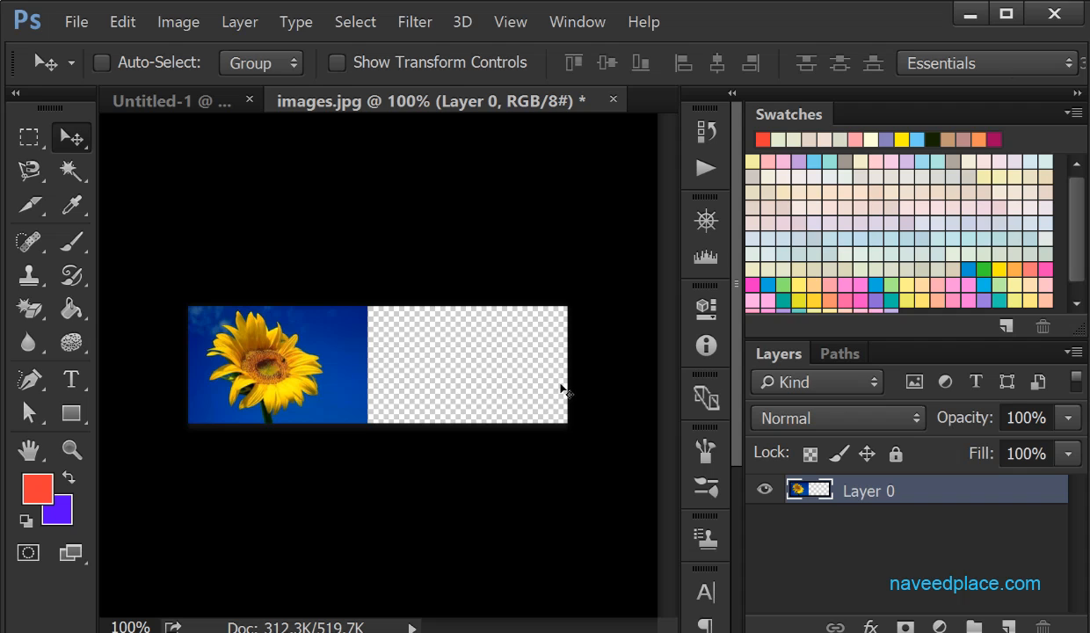
- Try Free Transform on the sunflower layer, stretching its width to about 211% and squeezing it to about 76%, and cancel
key(ctrl+t)
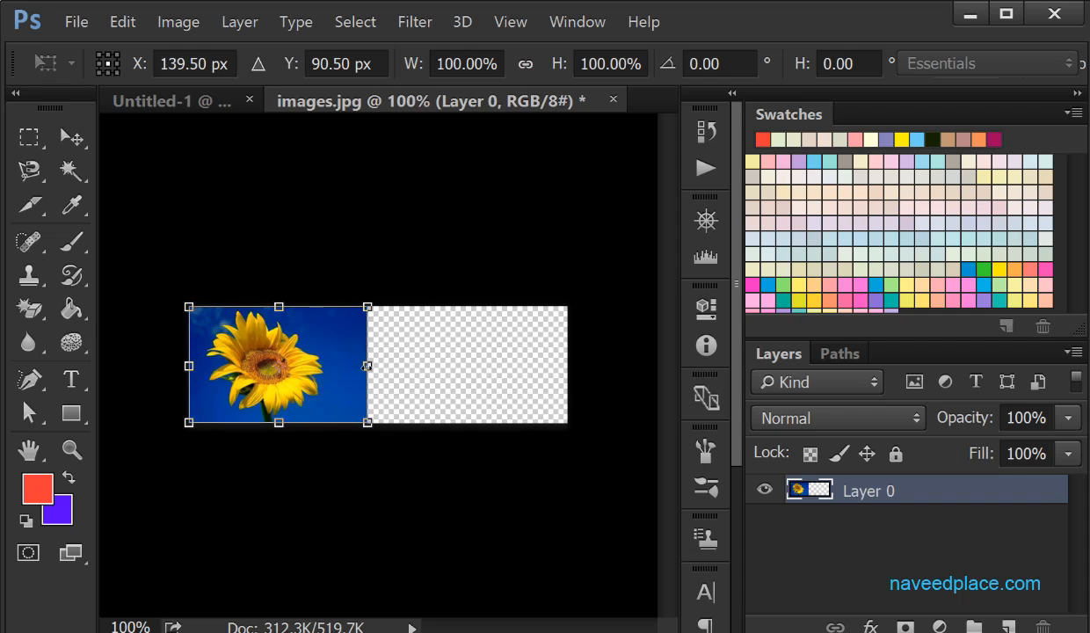
drag(368, 366, 569, 368)
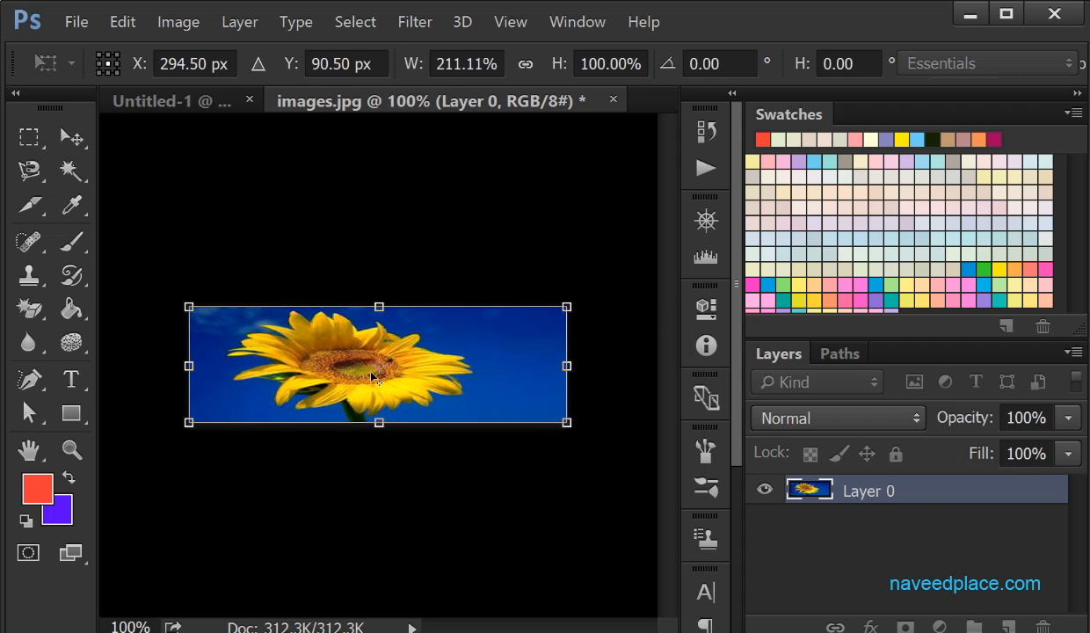
key(ctrl+z)
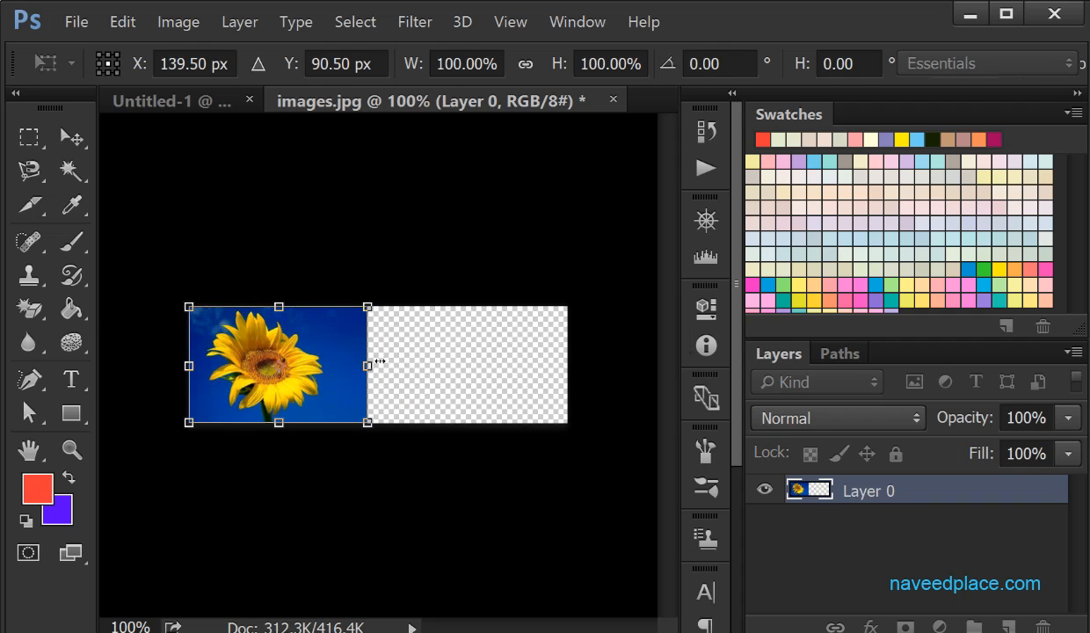
drag(368, 366, 325, 382)
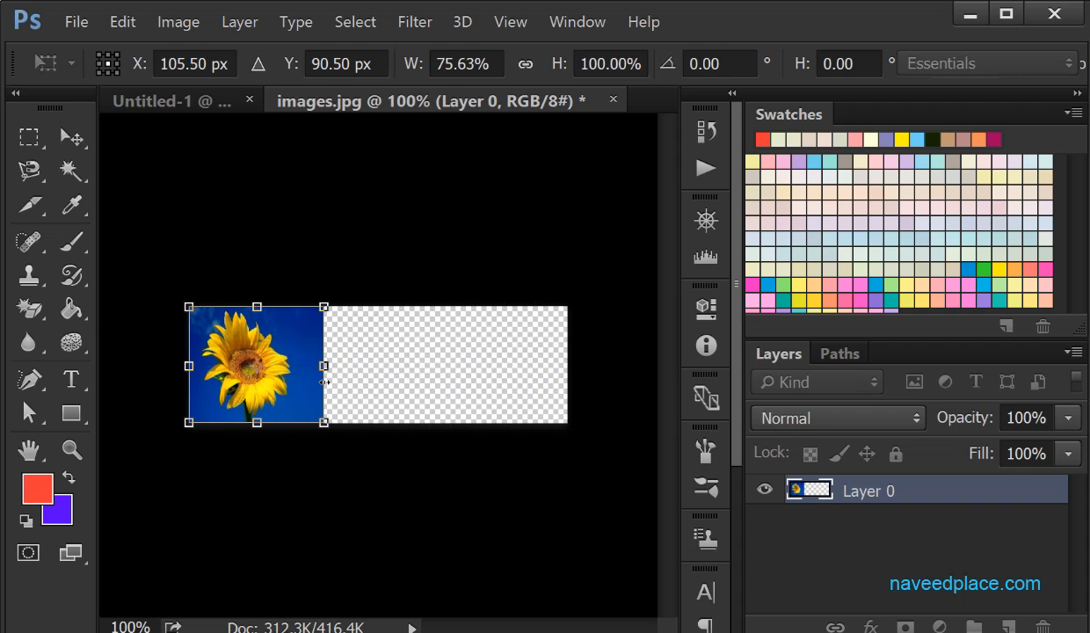
key(Escape)
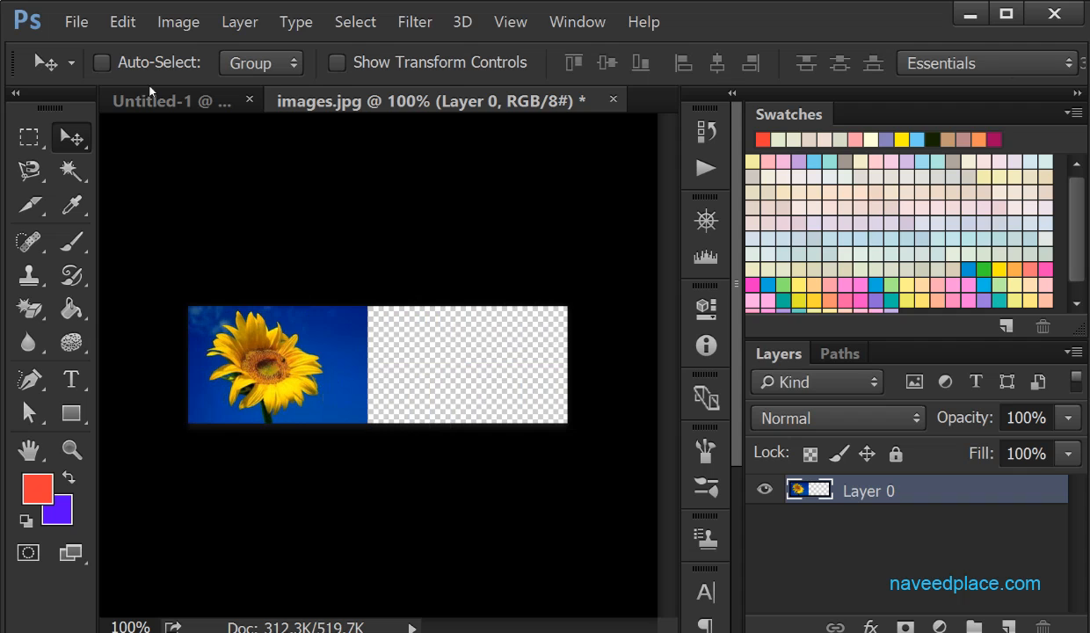
- Try Content-Aware Scale on the sunflower layer, narrowing its width to about 96% and widening it to about 142%
click(123, 22)
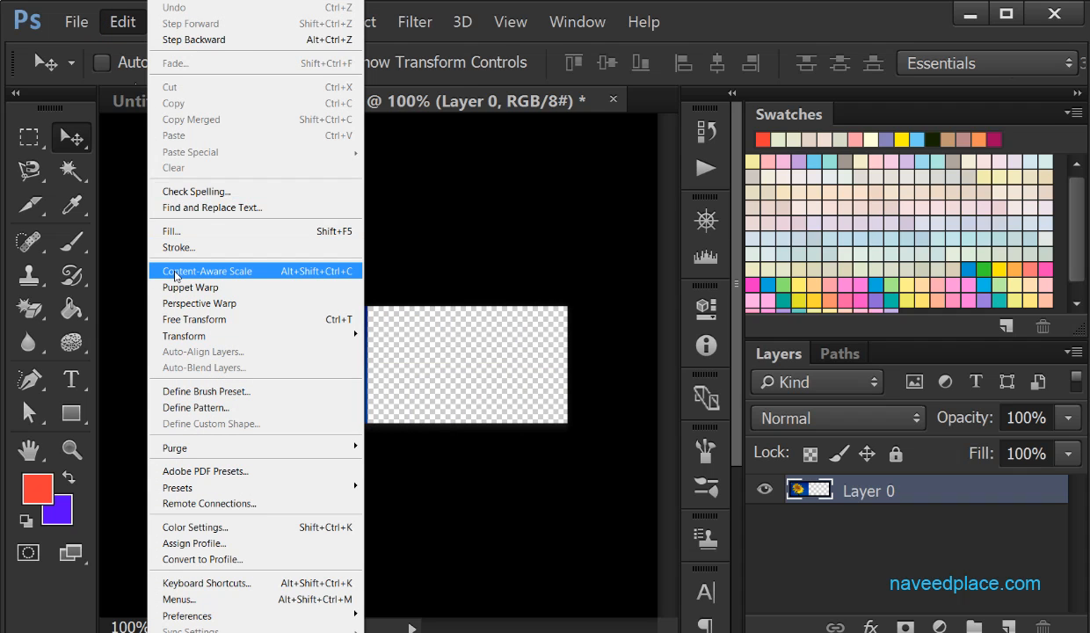
click(175, 273)
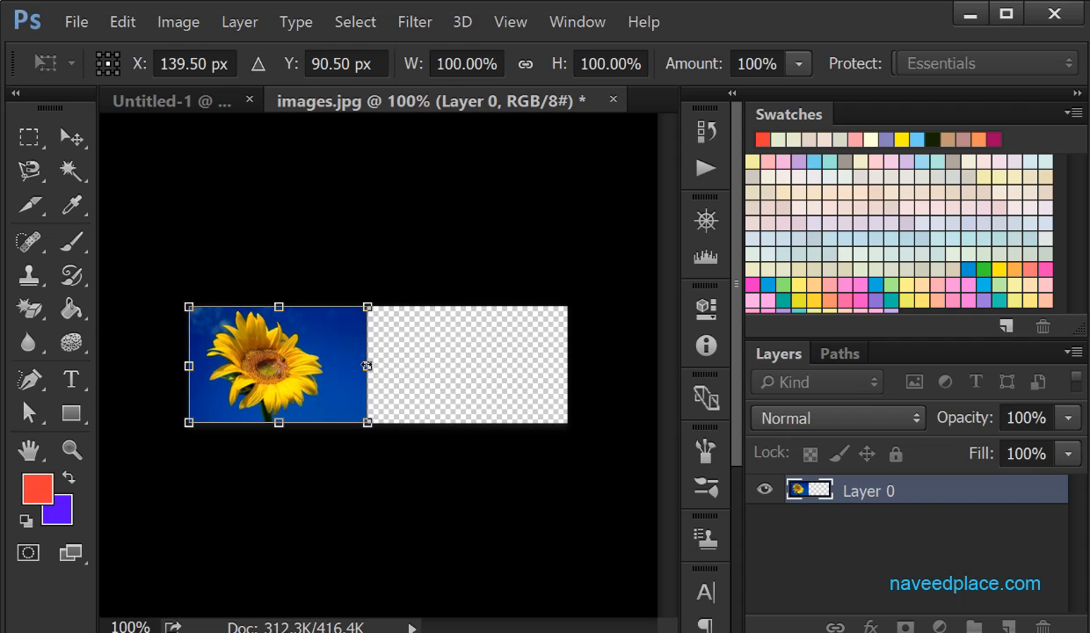
mouse_move(366, 366)
mouse_down()
mouse_move(379, 366)
mouse_move(361, 366)
mouse_up()
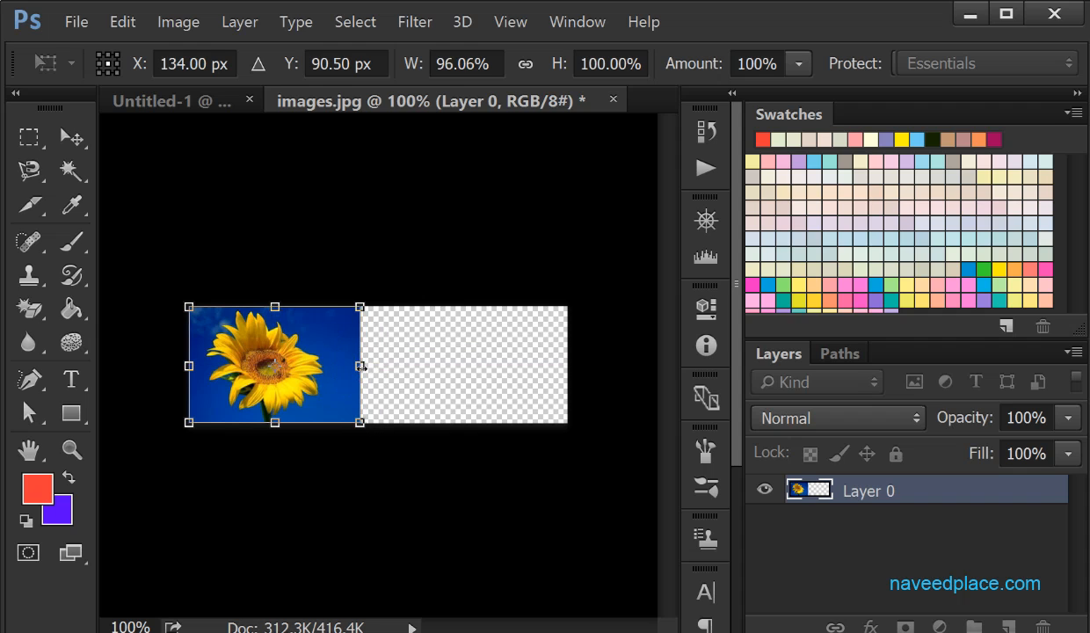
drag(361, 366, 441, 369)
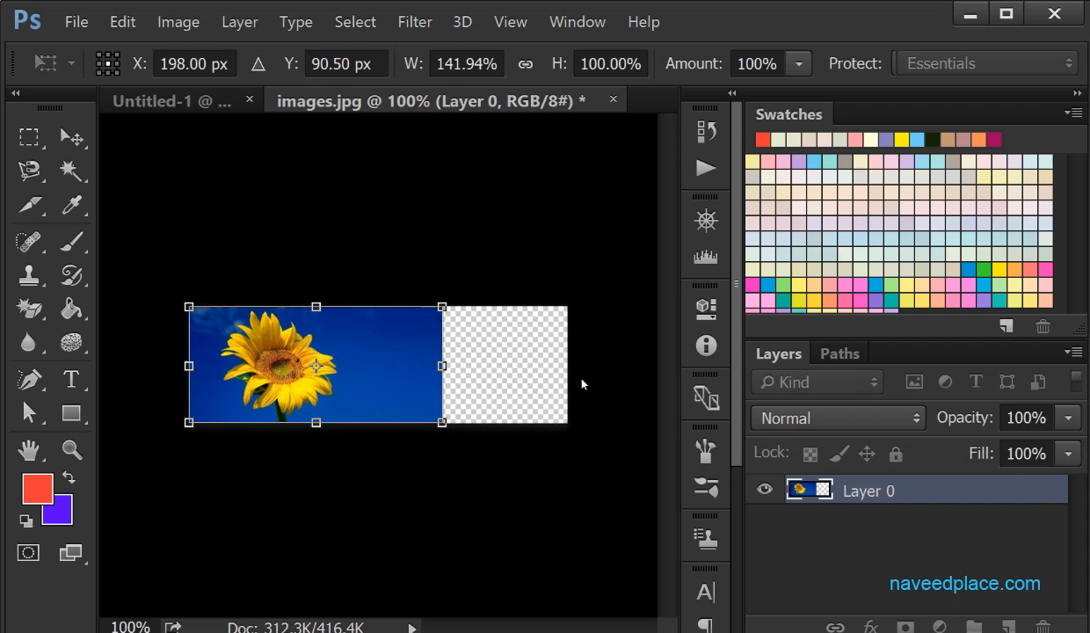
- Vary the content-aware scaled width to about 128%, 106% and 126%, and bring the sunflower layer back to its original width
drag(431, 364, 401, 362)
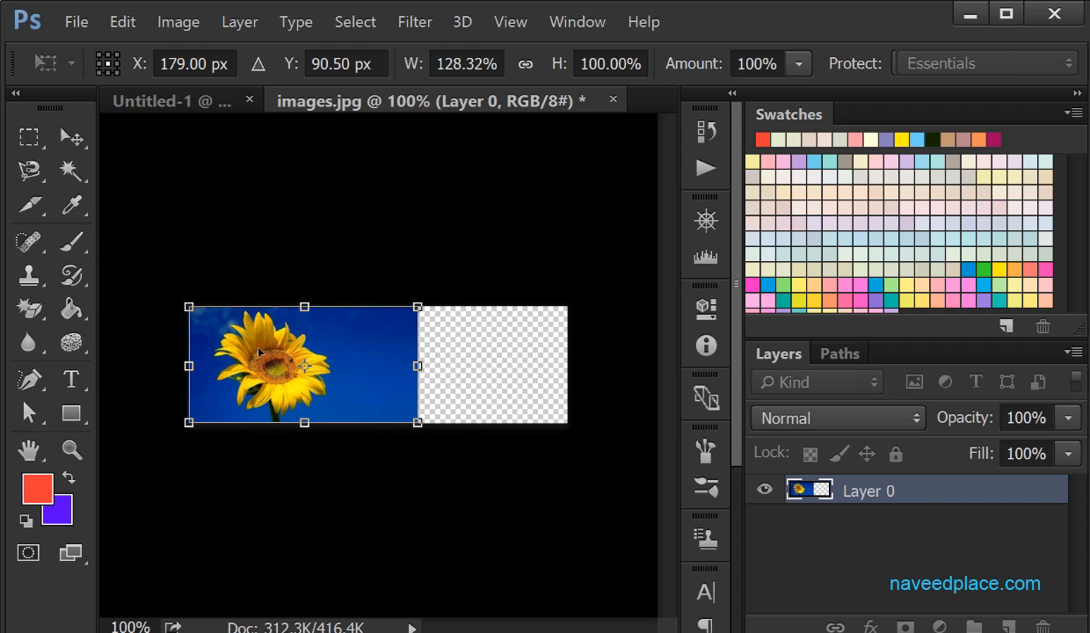
drag(418, 365, 377, 365)
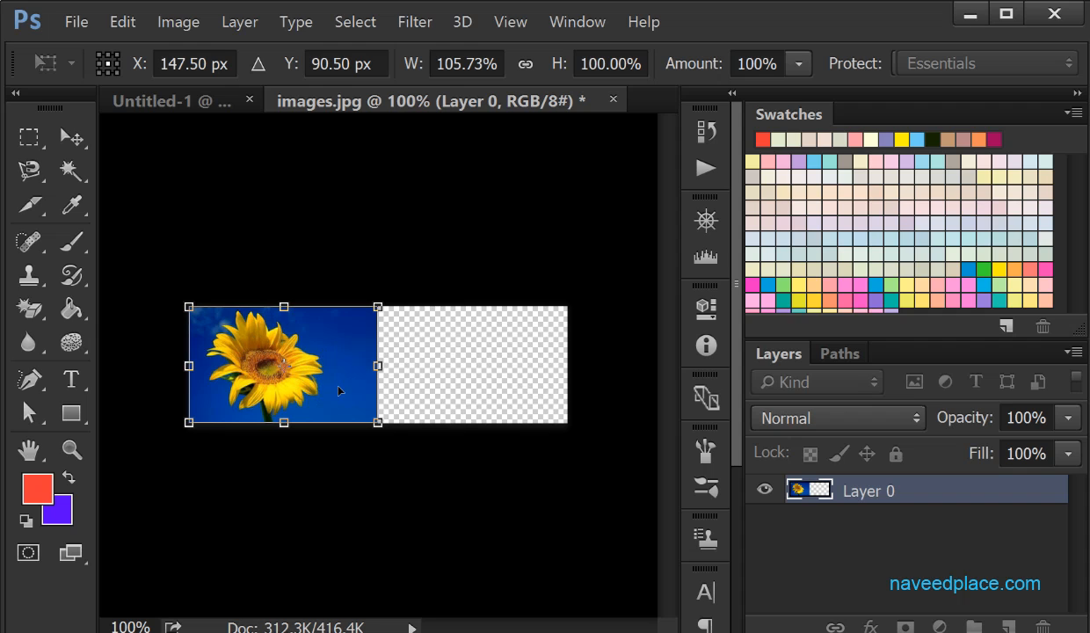
drag(379, 365, 413, 365)
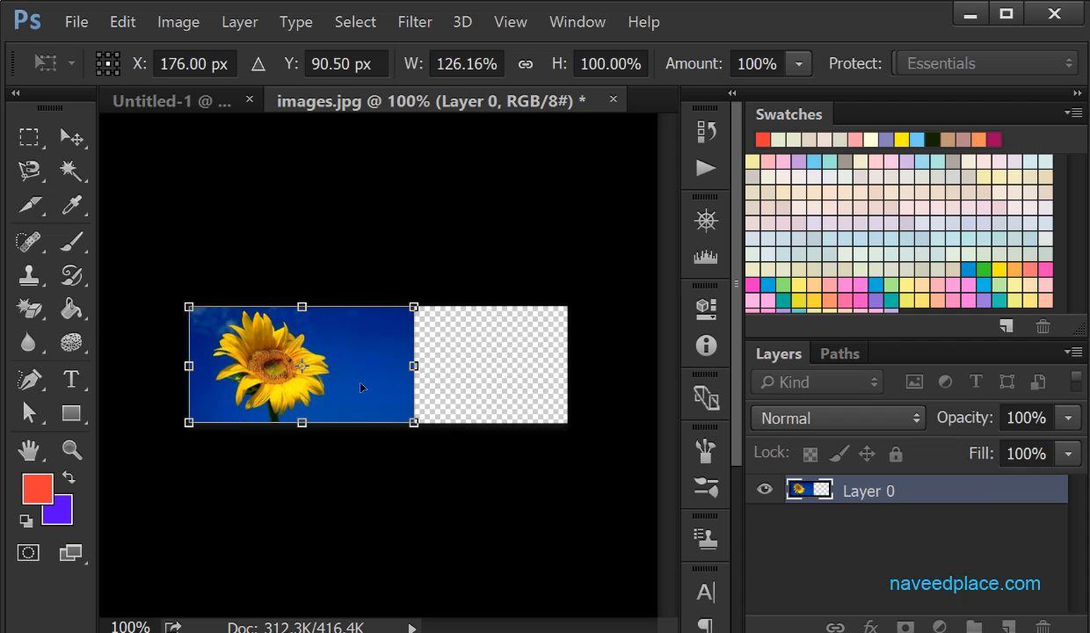
click(123, 21)
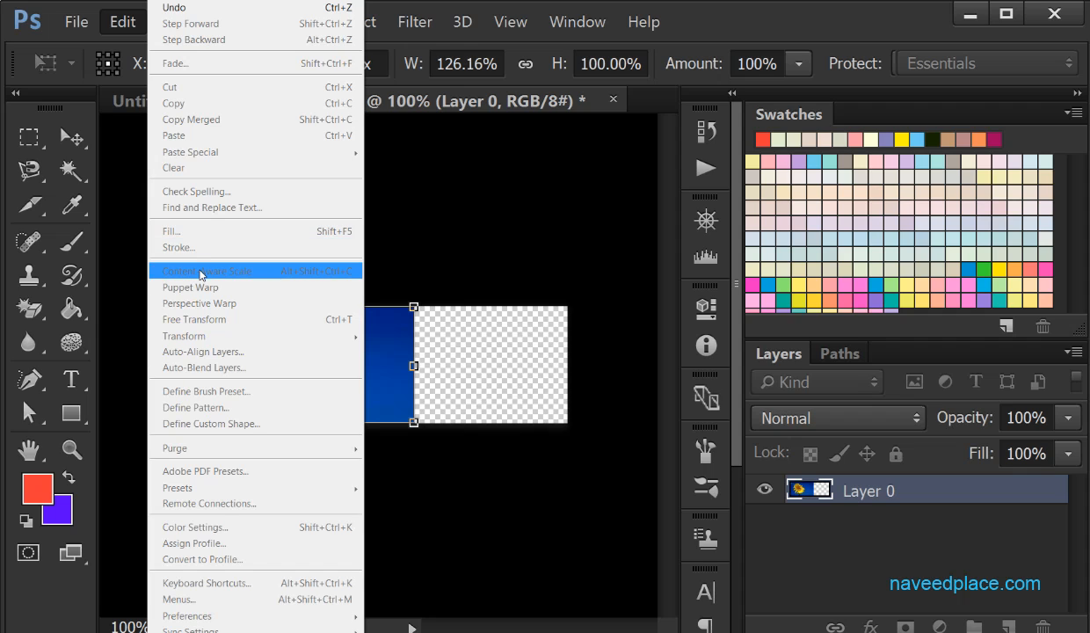
click(405, 251)
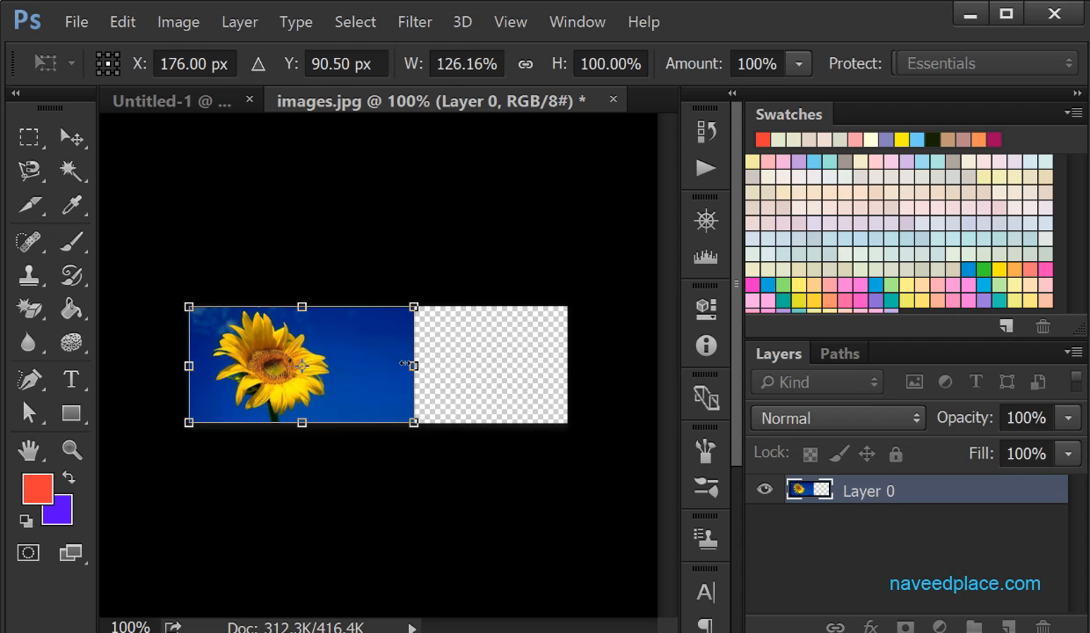
drag(411, 364, 367, 364)
key(Return)
- Close images.jpg without saving the changes
click(122, 21)
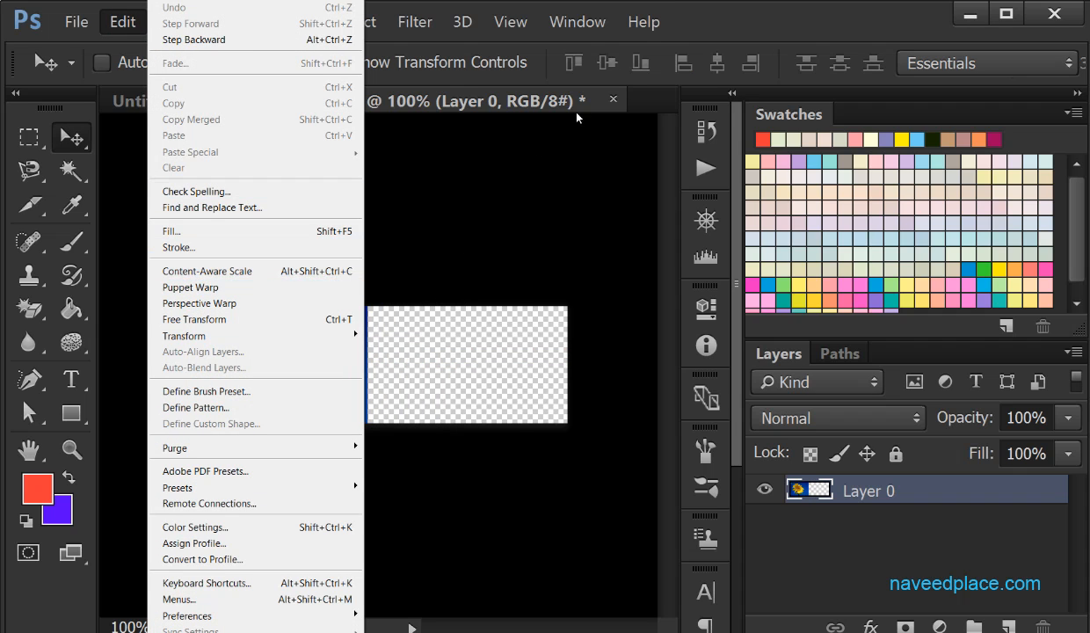
click(613, 99)
click(554, 275)
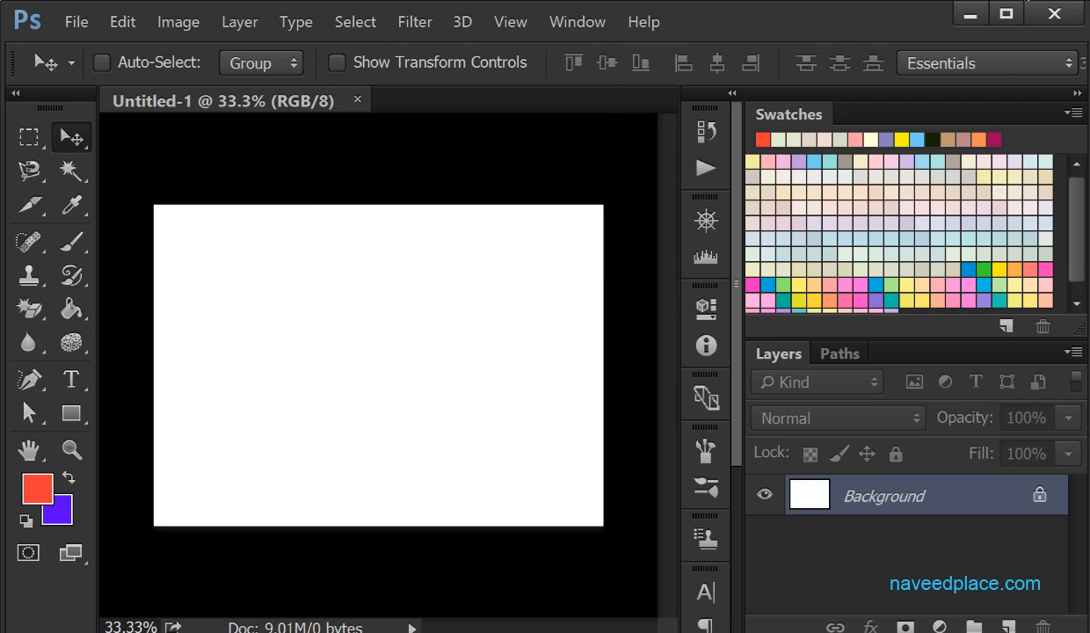
- Open the portrait RQxGwLc6_400x400.jpg from the images folder inside Never Give Up > Never Give Up on the Lectures (F:) drive
click(76, 22)
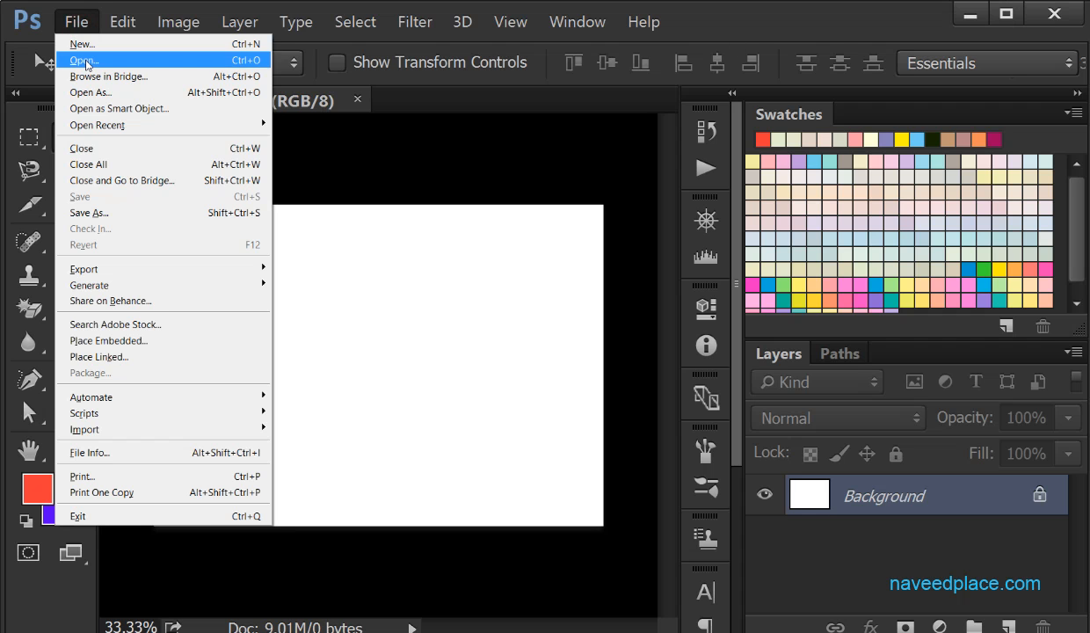
click(84, 61)
scroll(576, 140, down, 8)
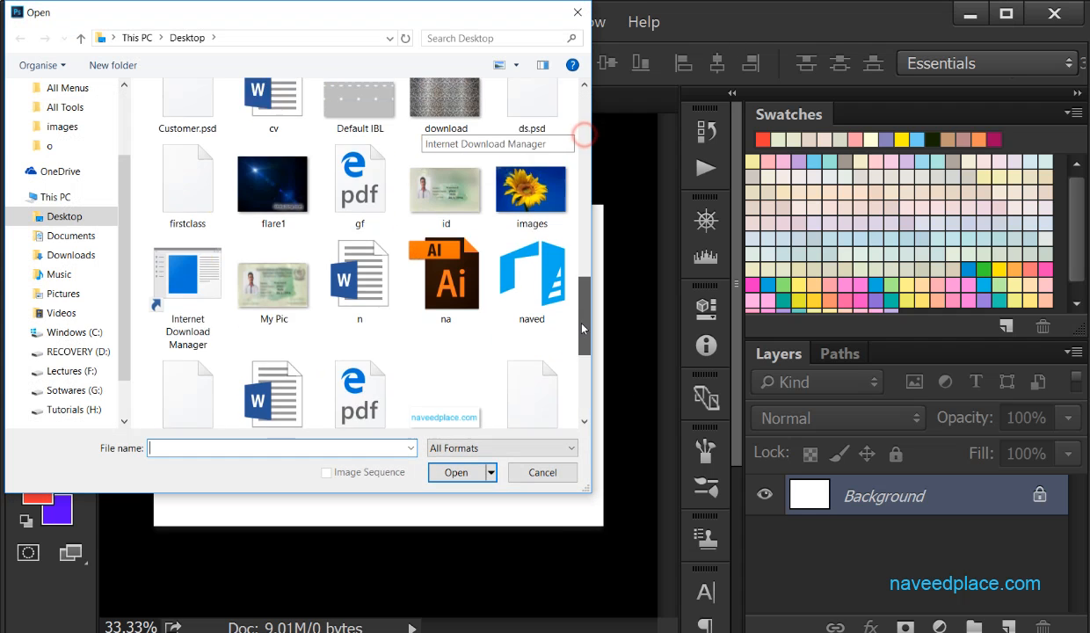
scroll(576, 141, up, 2)
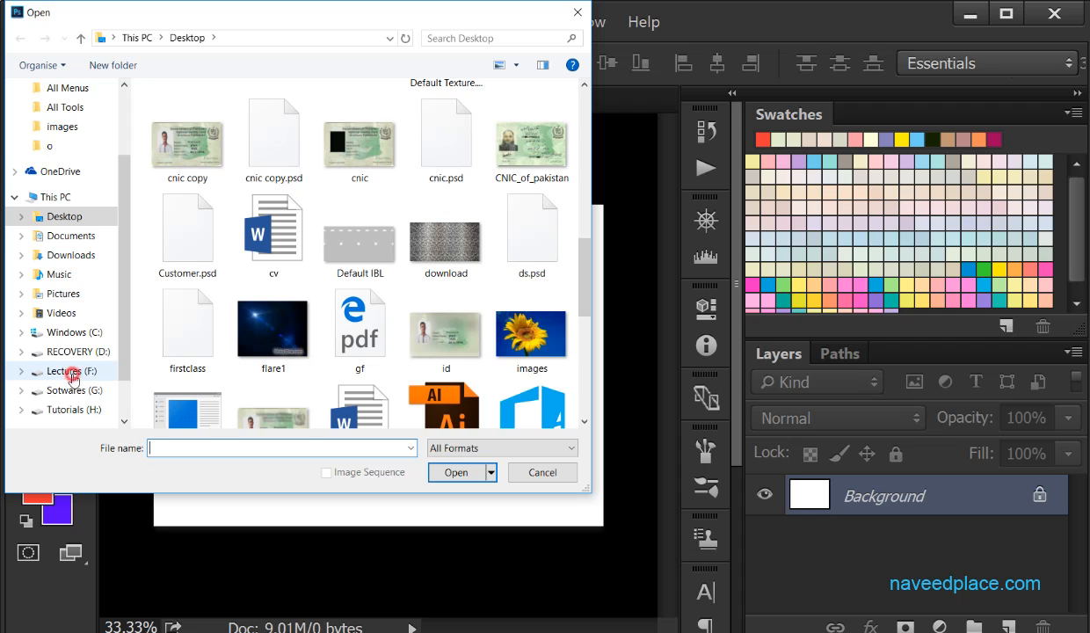
click(66, 370)
double_click(195, 166)
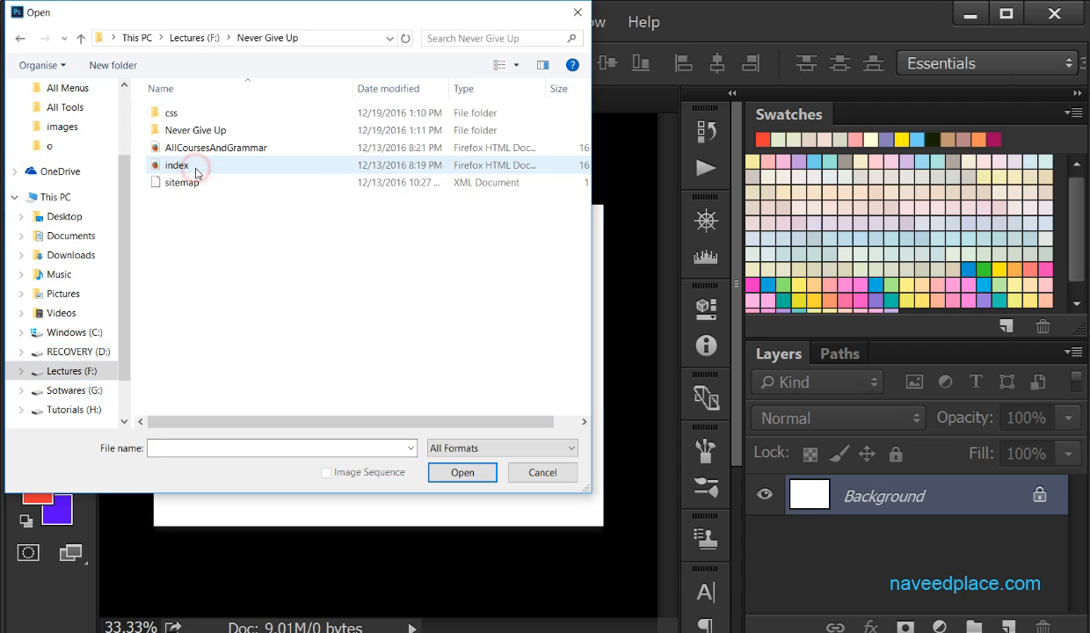
double_click(196, 130)
double_click(189, 217)
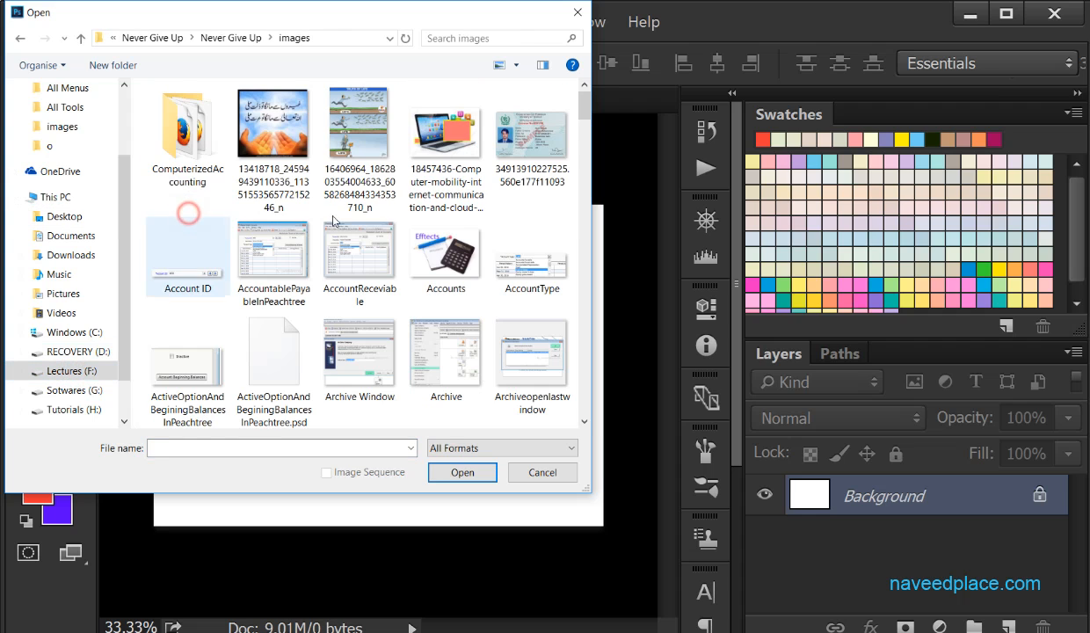
scroll(580, 109, down, 15)
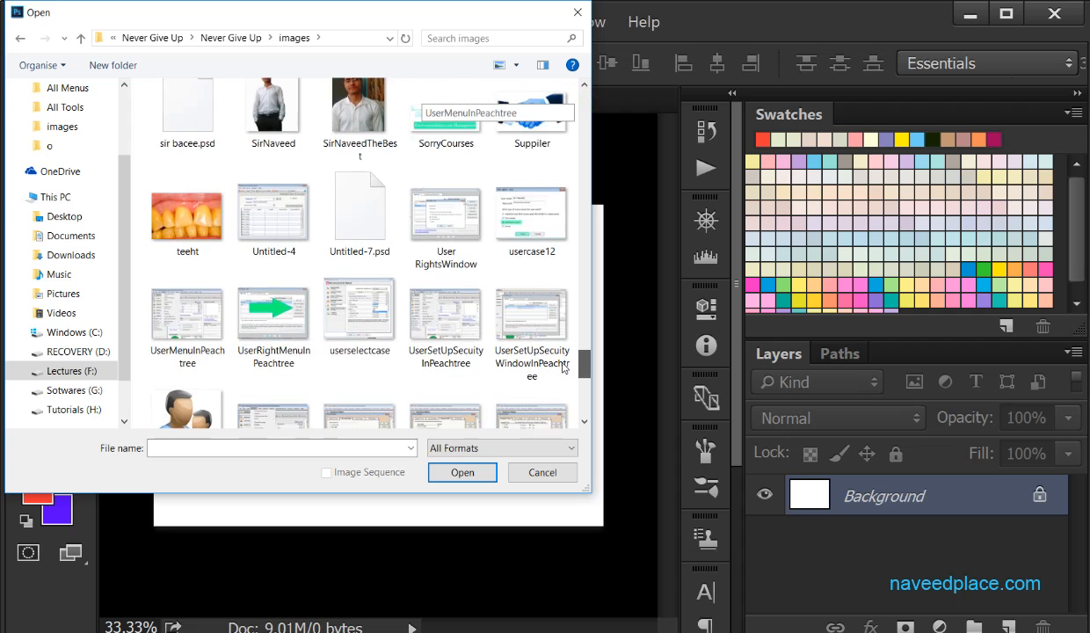
double_click(186, 227)
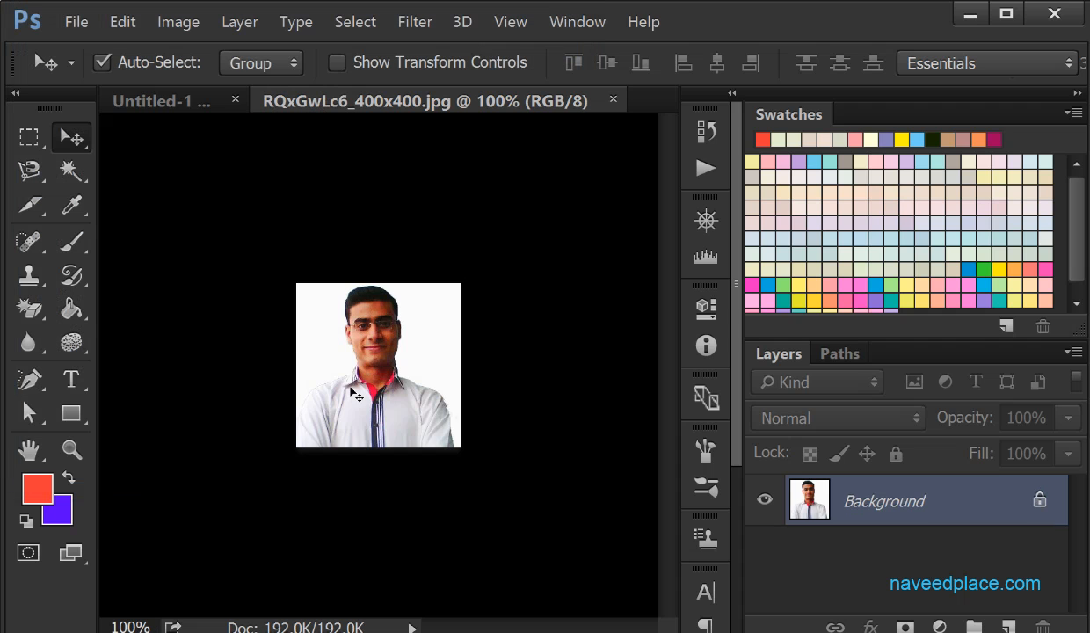
- Zoom the portrait to 200%
key(ctrl+minus)
key(ctrl+plus)
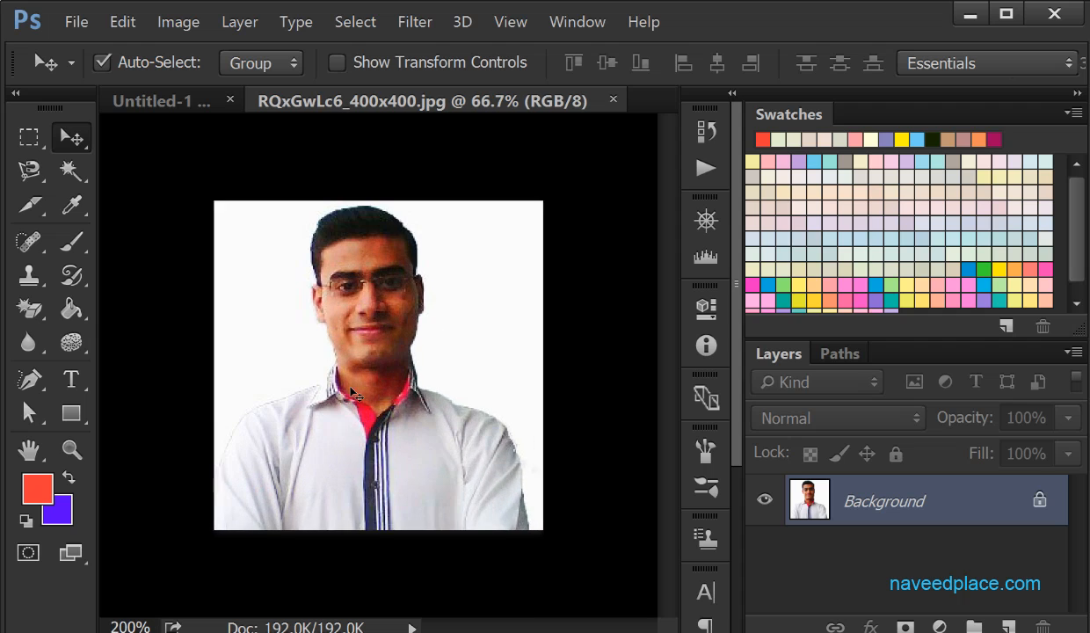
key(ctrl+plus)
key(ctrl+plus)
key(ctrl+minus)
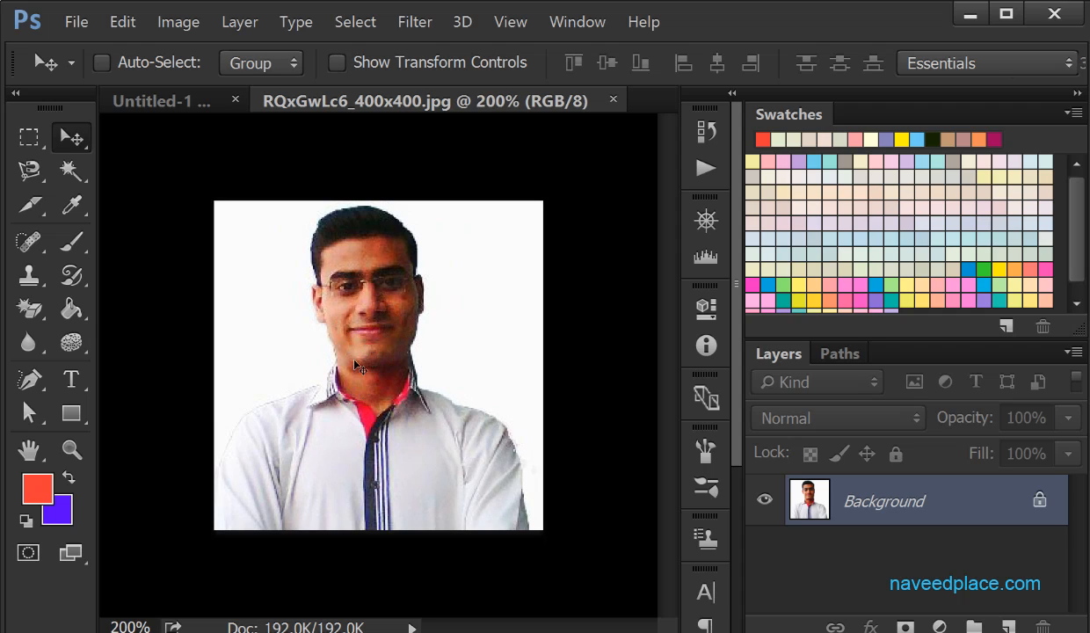
- Convert the locked Background into an editable layer named Layer 0
double_click(878, 519)
click(551, 156)
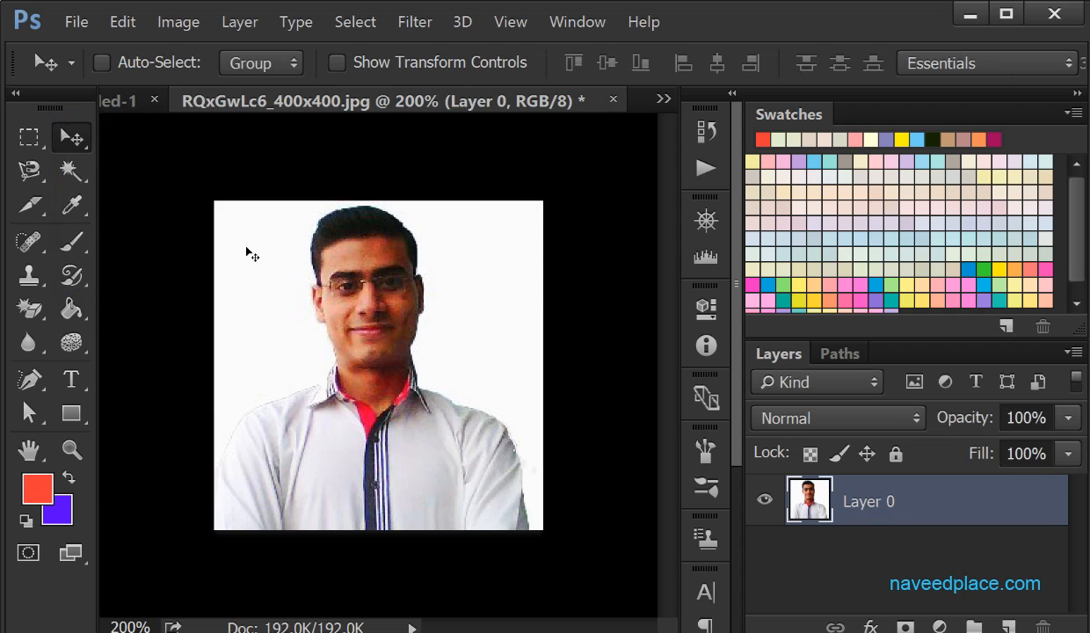
- Start Puppet Warp on the portrait layer and place a pin on each cheek beside the mouth
click(123, 22)
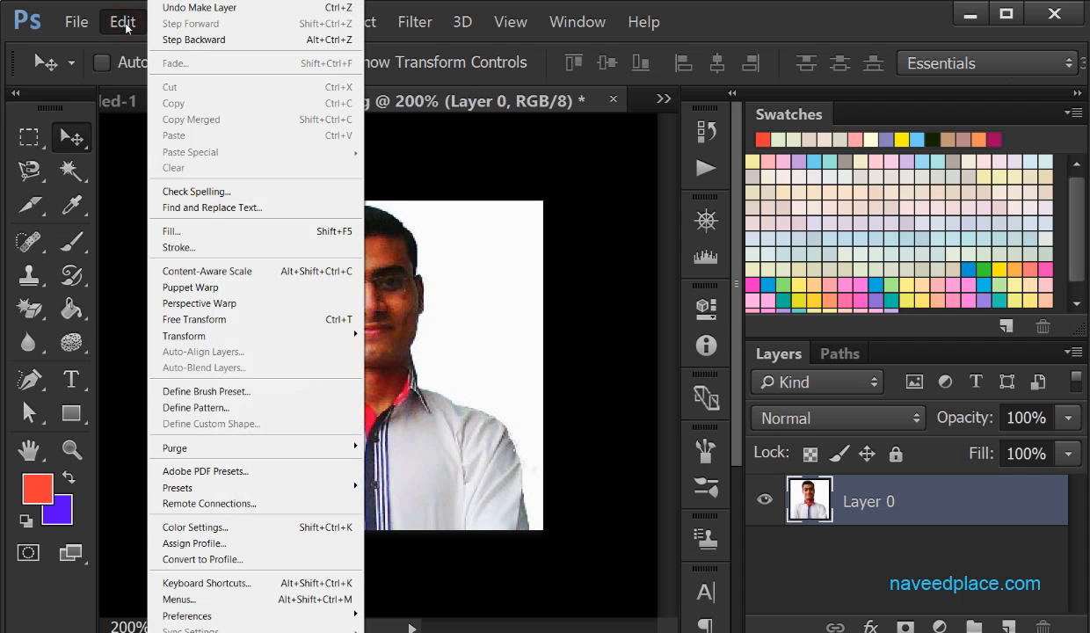
click(187, 288)
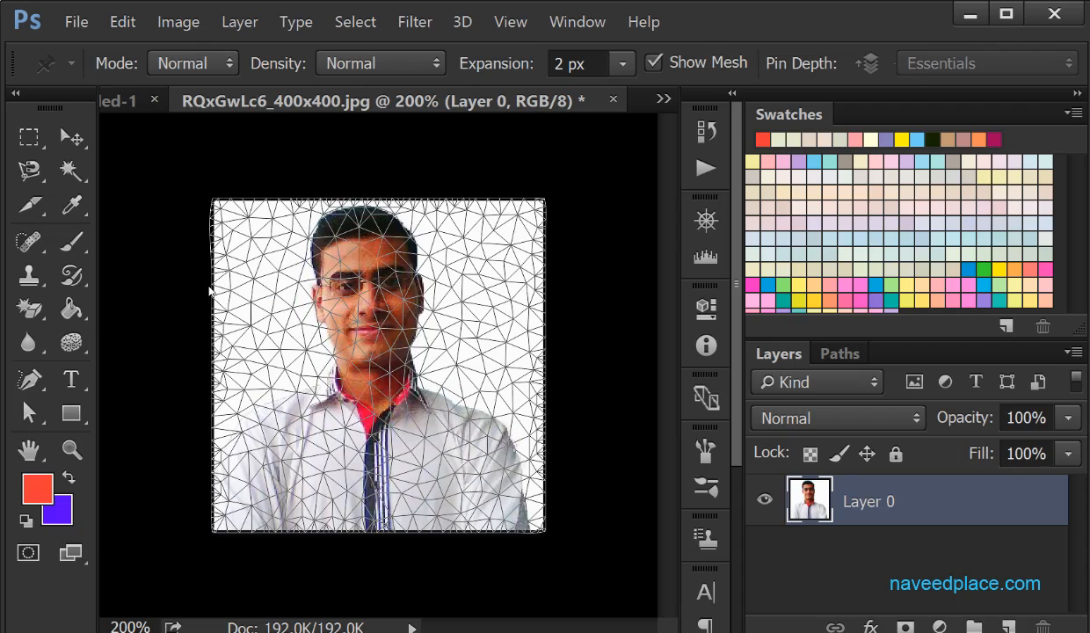
key(ctrl+minus)
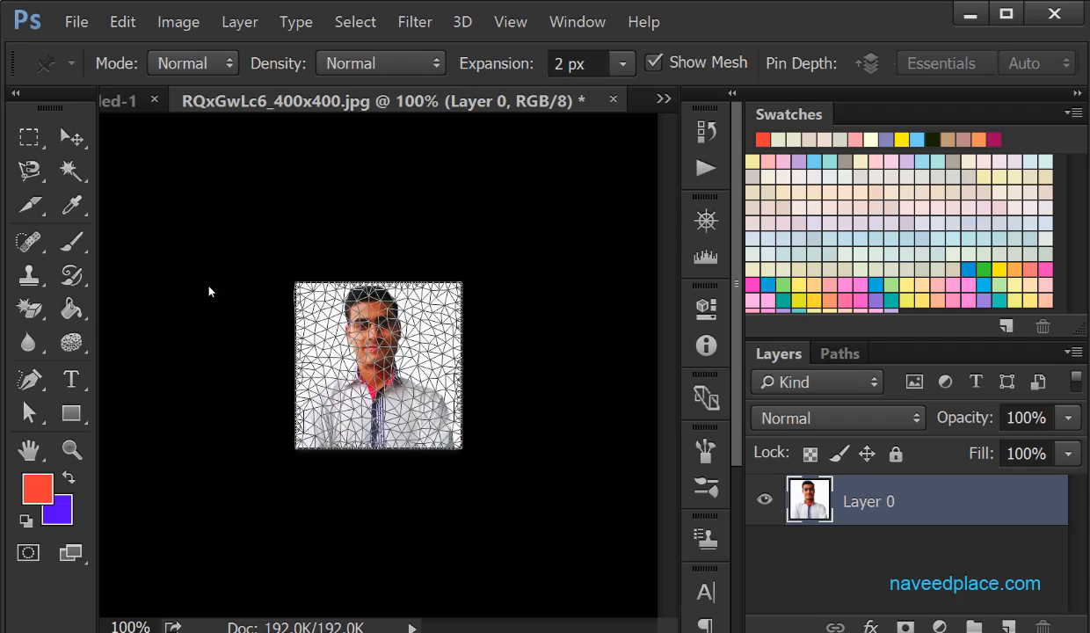
key(ctrl+plus)
key(ctrl+plus)
key(ctrl+plus)
key(ctrl+minus)
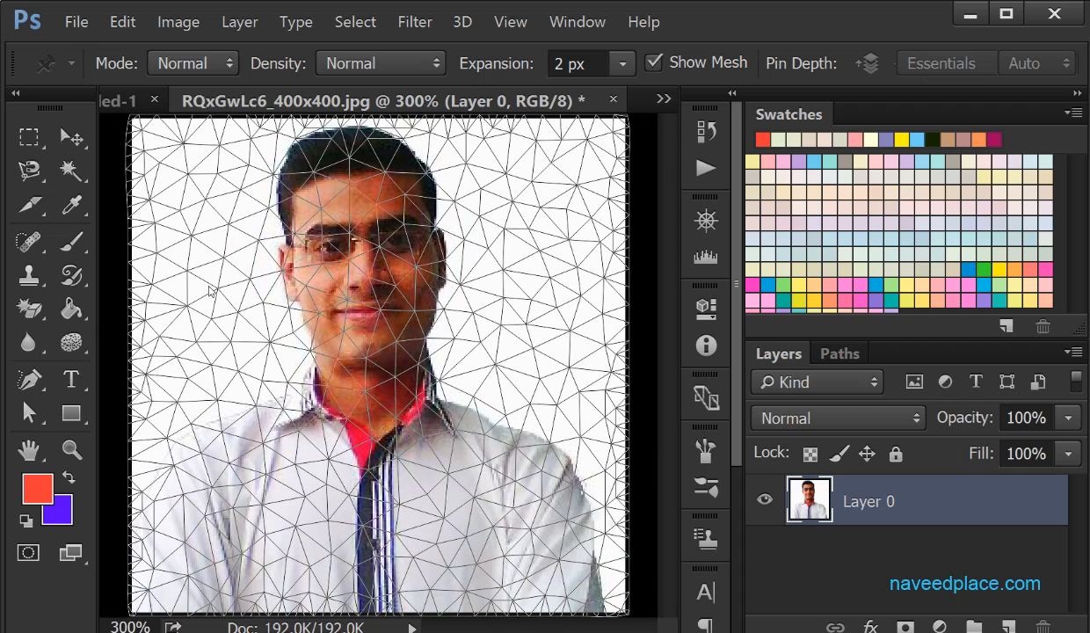
click(320, 301)
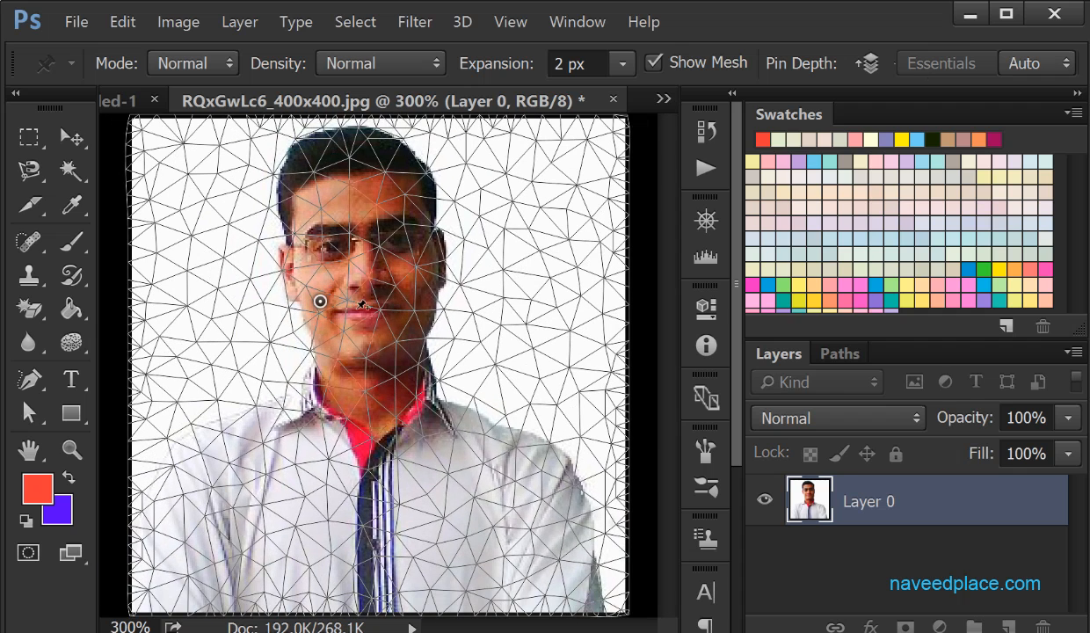
click(420, 299)
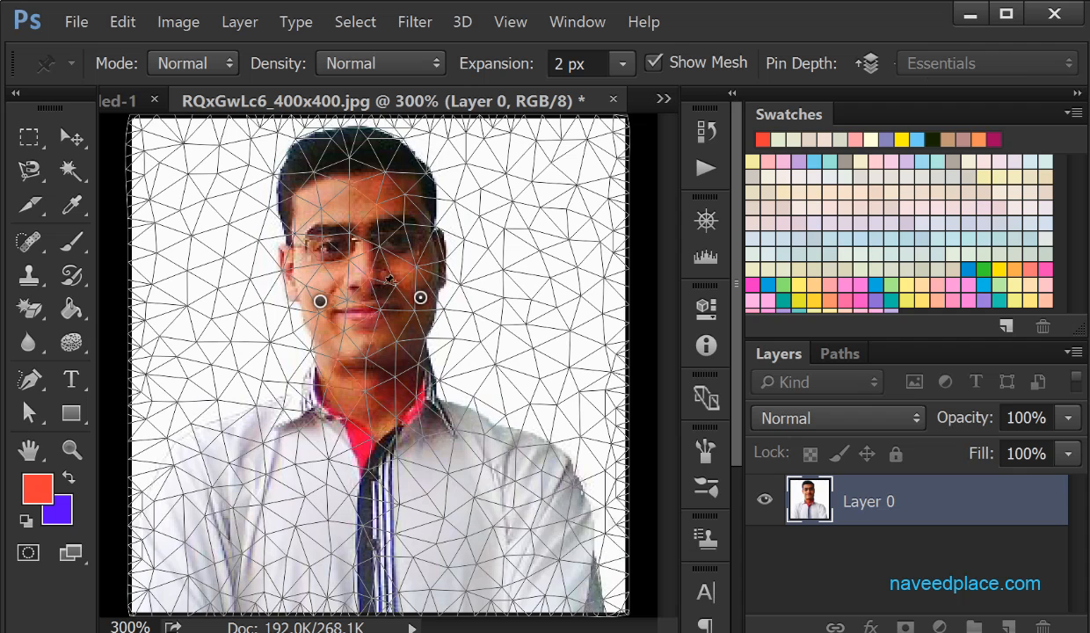
- Pin the white background on both sides of the head and both sides of the jaw, deleting the stray pin above the shoulder
click(171, 175)
click(499, 176)
click(150, 411)
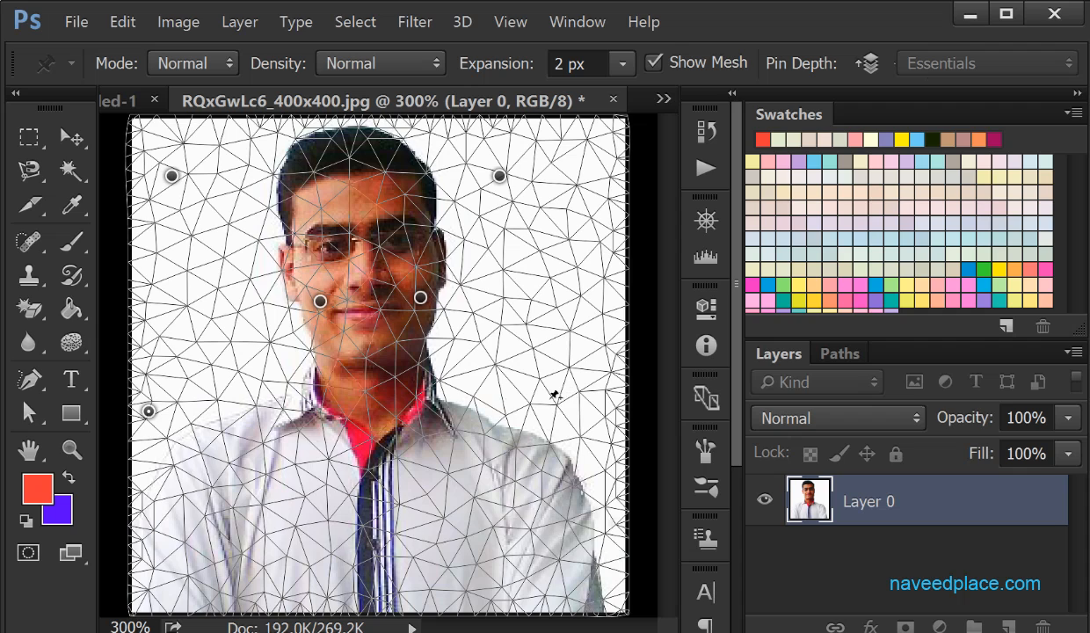
key(Delete)
click(411, 332)
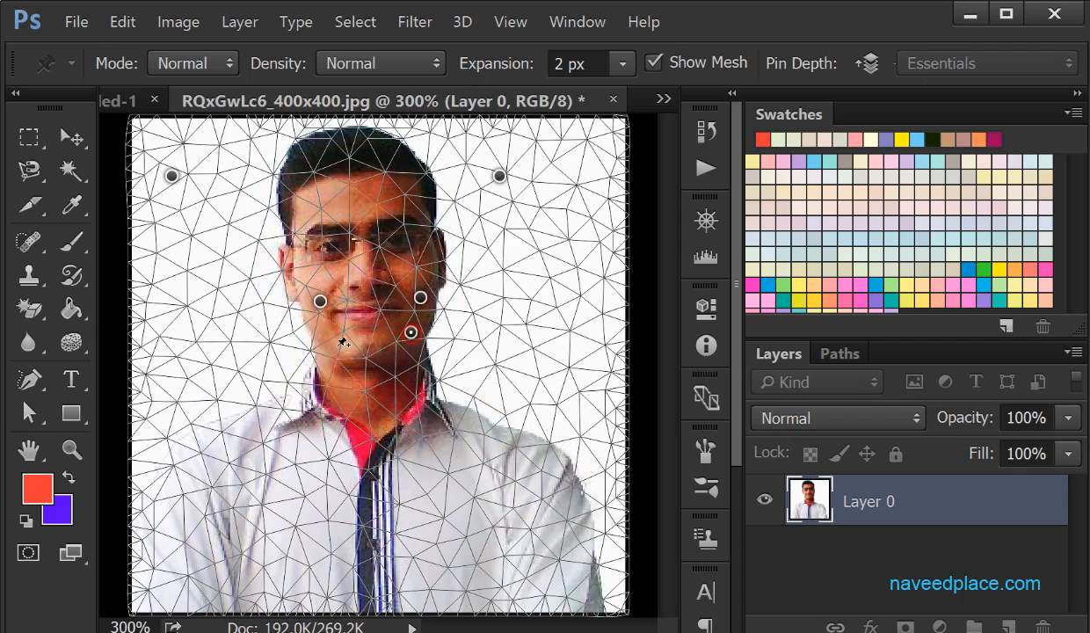
click(318, 344)
- Reshape the face by pulling both cheek pins and the jaw pin on the shaded side upward
scroll(319, 350, up, 2)
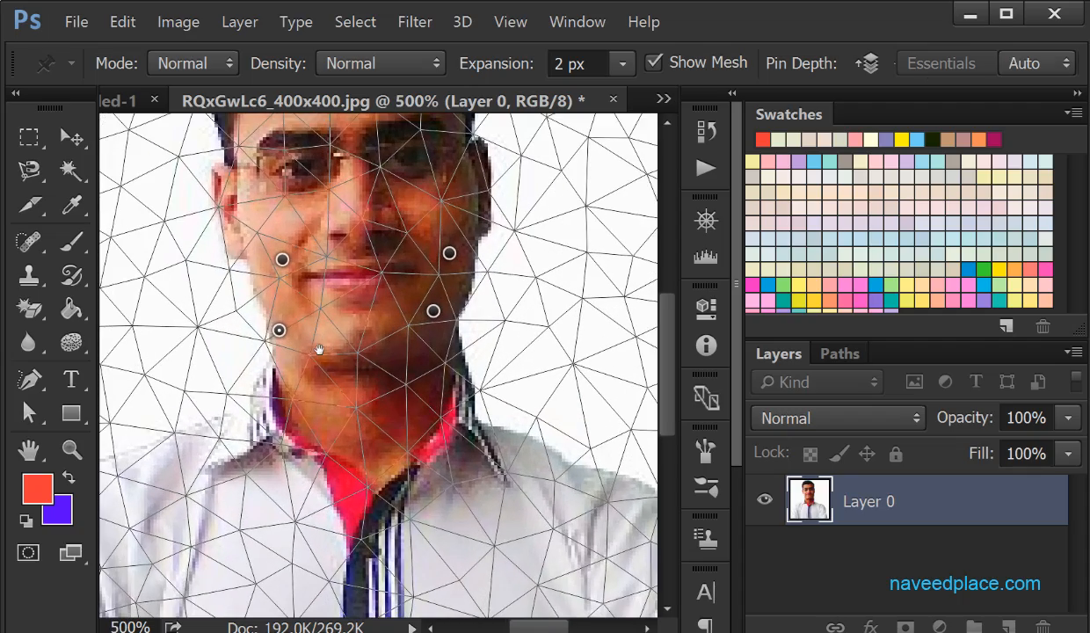
drag(319, 395, 291, 516)
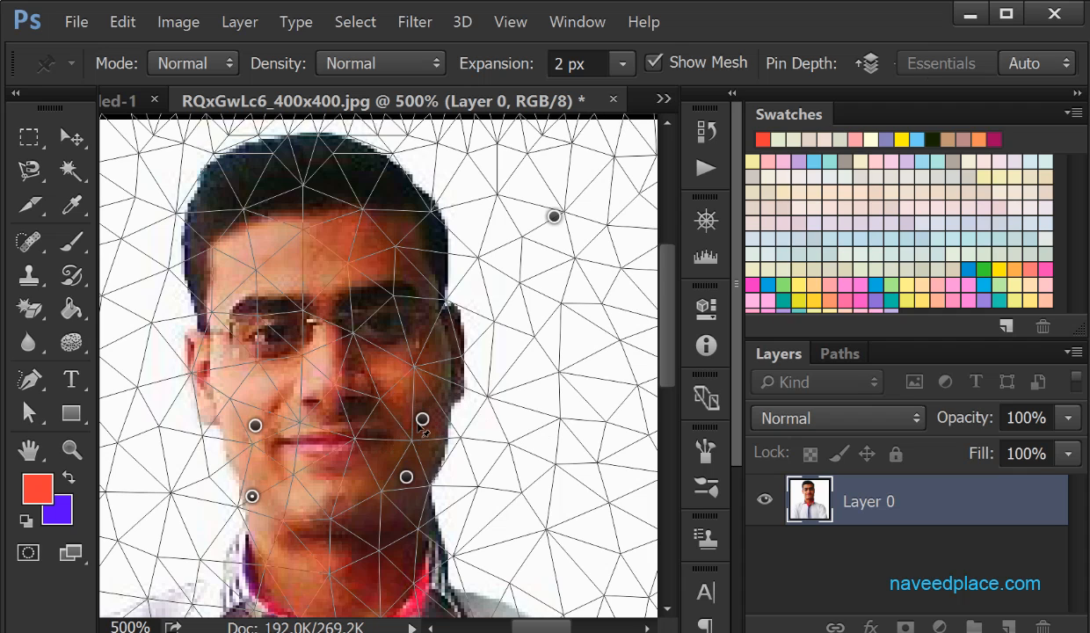
drag(424, 422, 454, 417)
drag(406, 476, 406, 447)
click(233, 475)
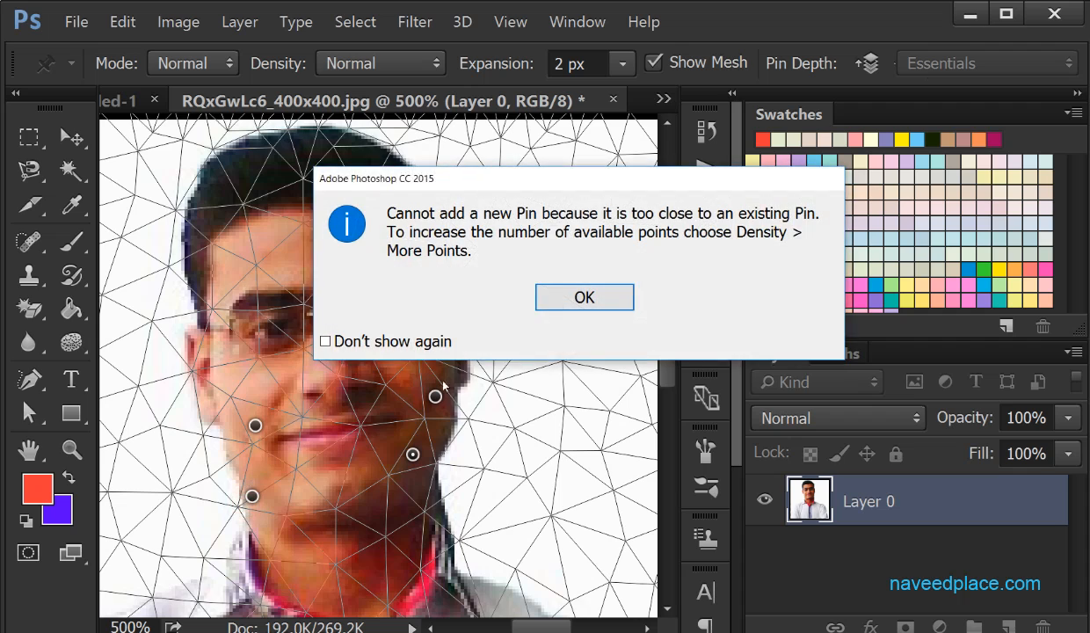
click(567, 297)
drag(256, 428, 214, 360)
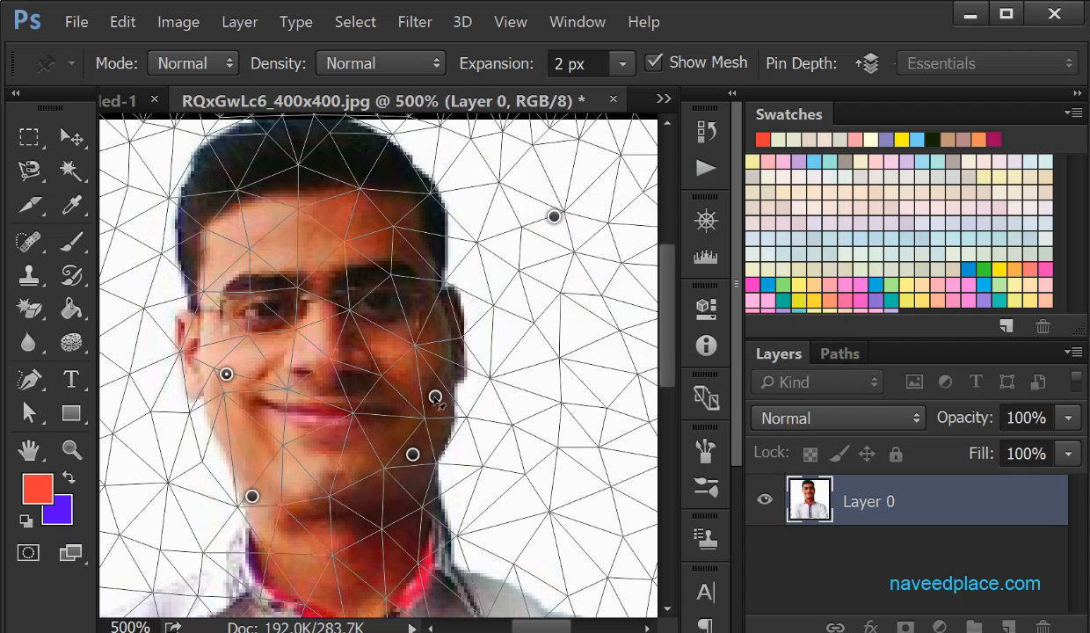
drag(435, 398, 434, 340)
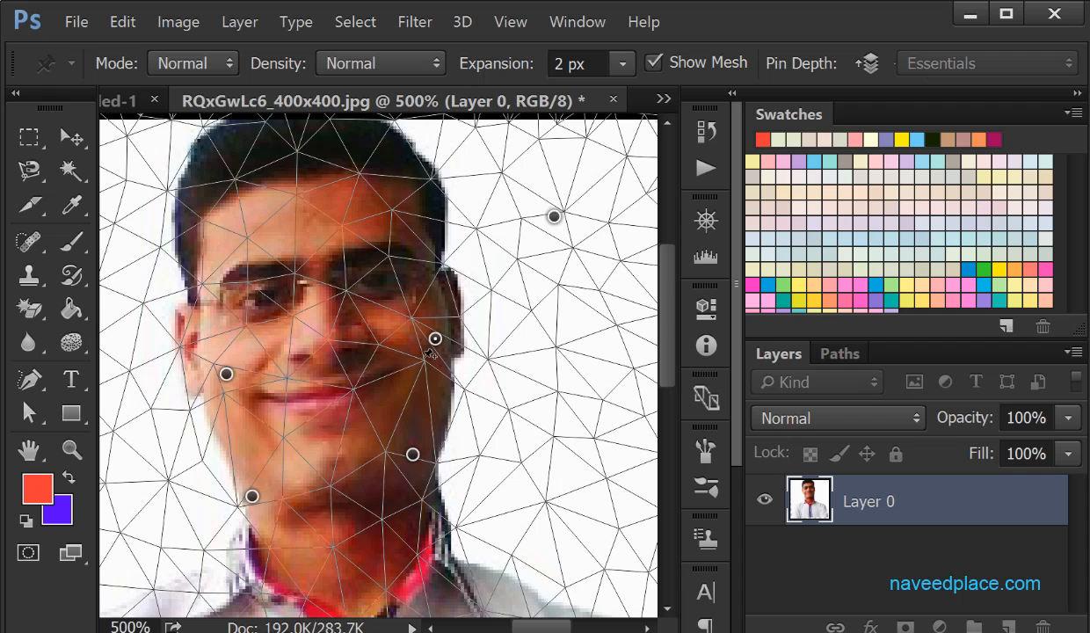
- Try to pin the mouth corner on the lit side, then pin the opposite corner and pull it down toward the chin
click(256, 398)
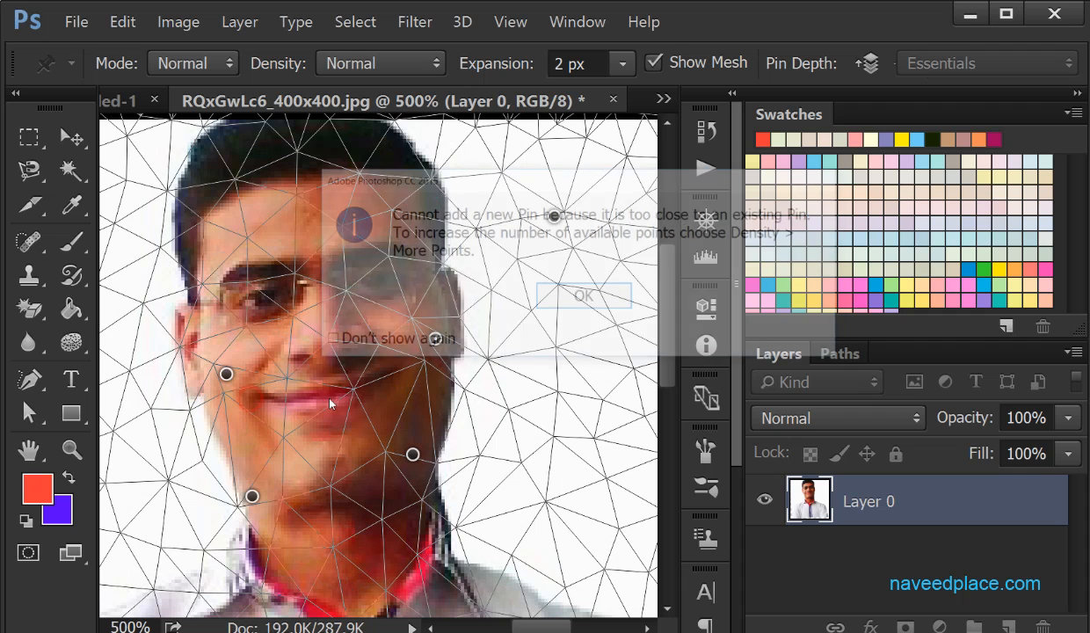
click(577, 297)
click(253, 401)
key(Return)
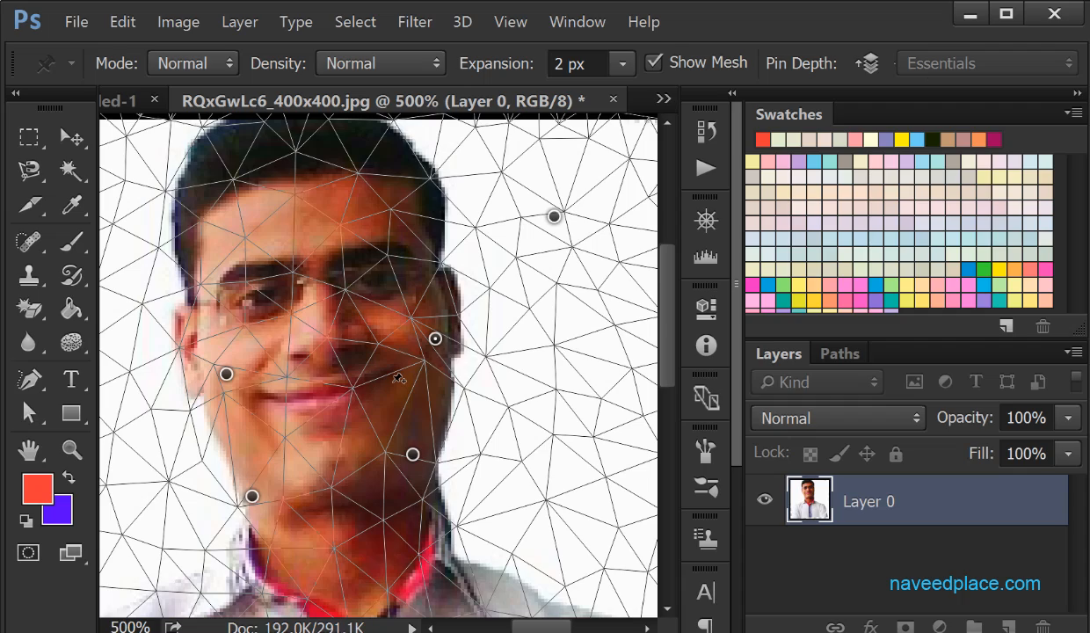
click(358, 409)
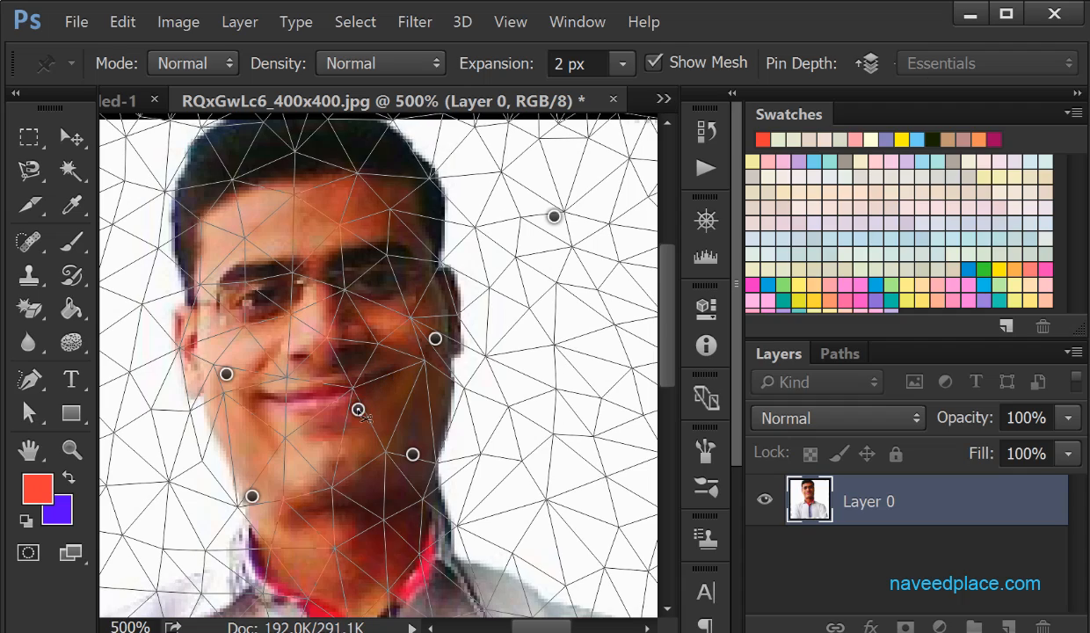
drag(358, 409, 345, 482)
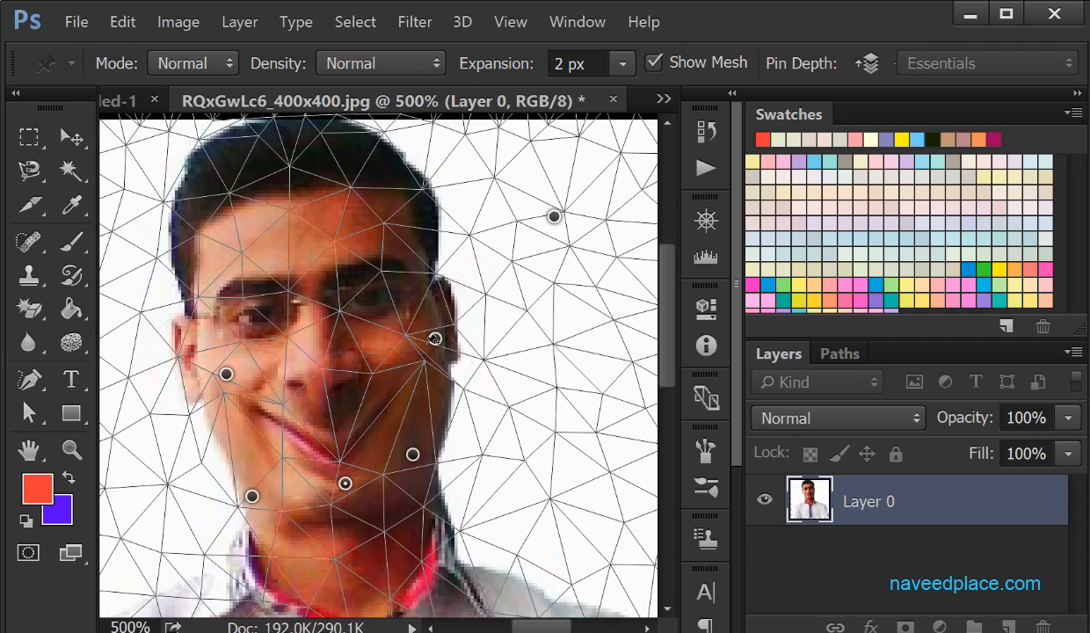
- Add two pins to the forehead, pulling one upward and the other up toward the shaded side of the hair
click(289, 250)
drag(286, 249, 288, 216)
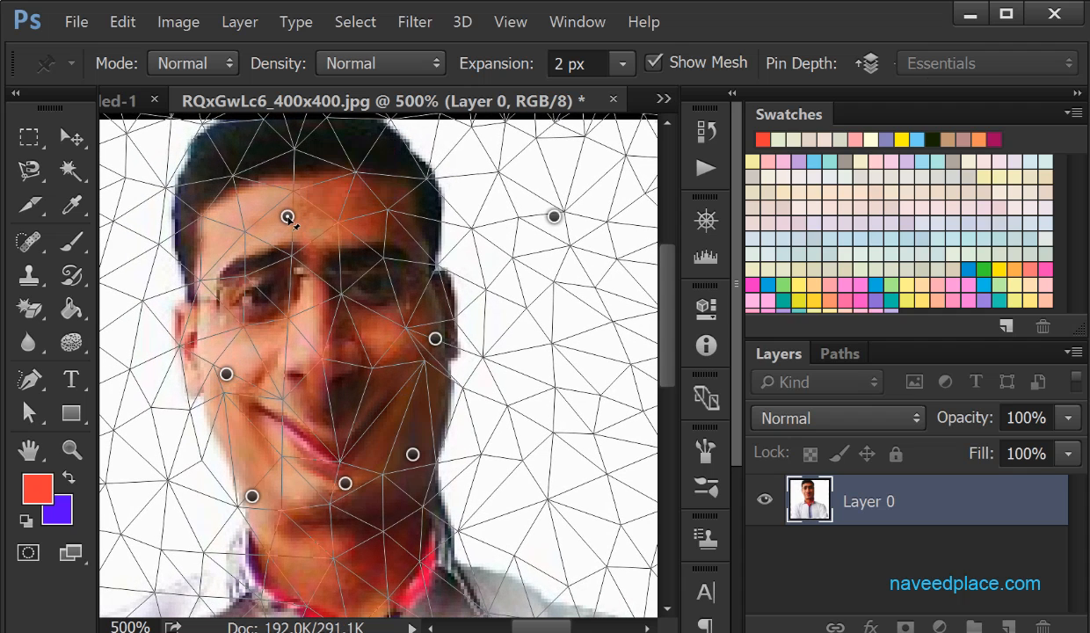
click(344, 187)
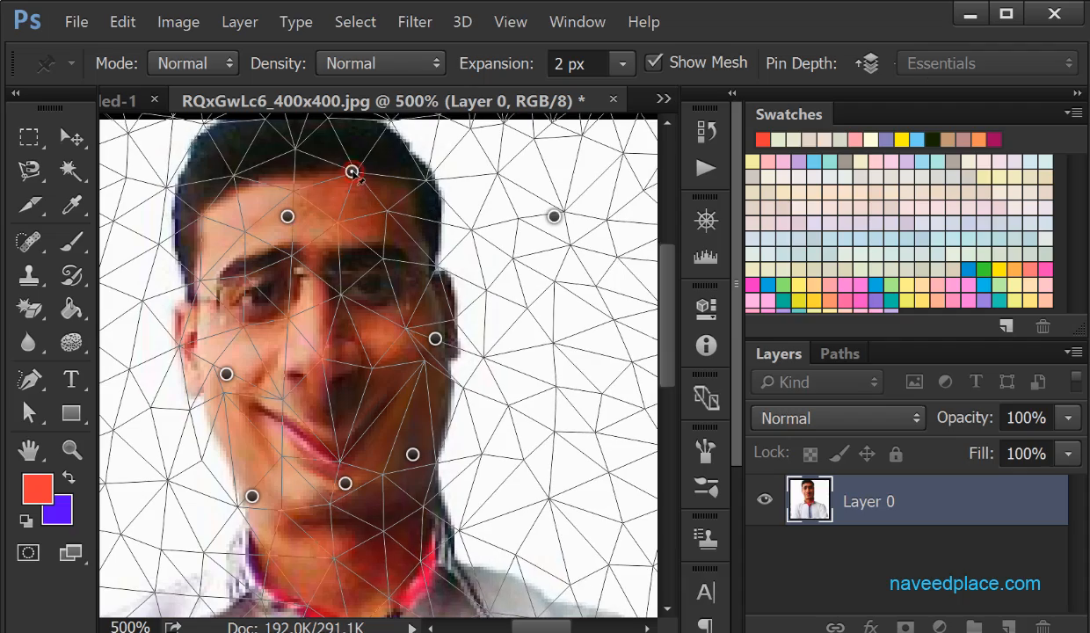
drag(344, 186, 418, 151)
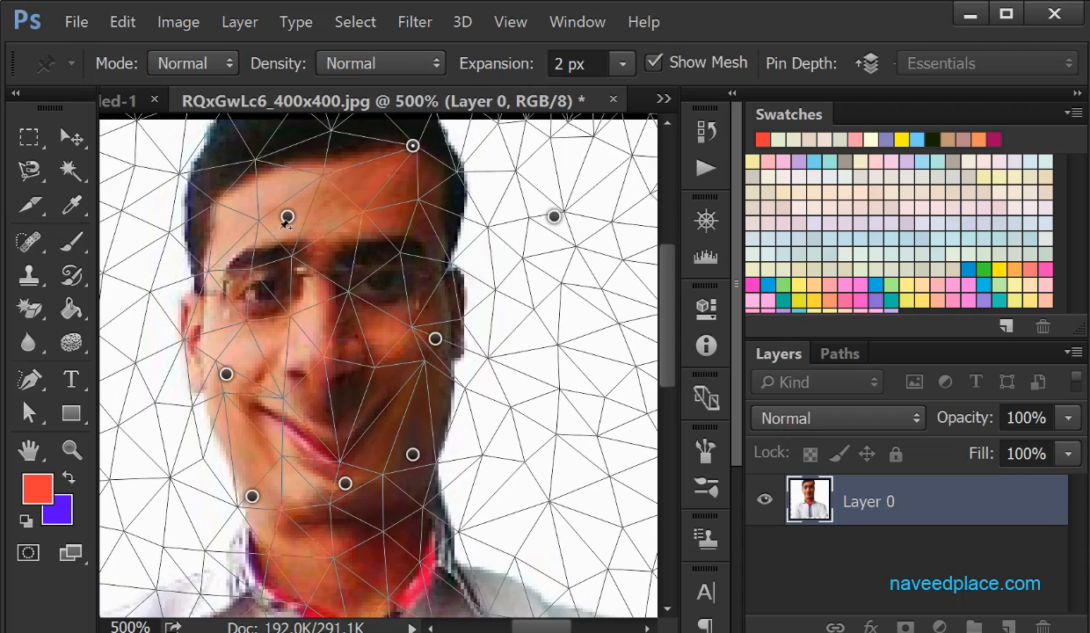
- Shift the forehead and mouth pins toward the shaded side of the face, then cancel the puppet warp
drag(289, 218, 380, 219)
drag(345, 483, 394, 461)
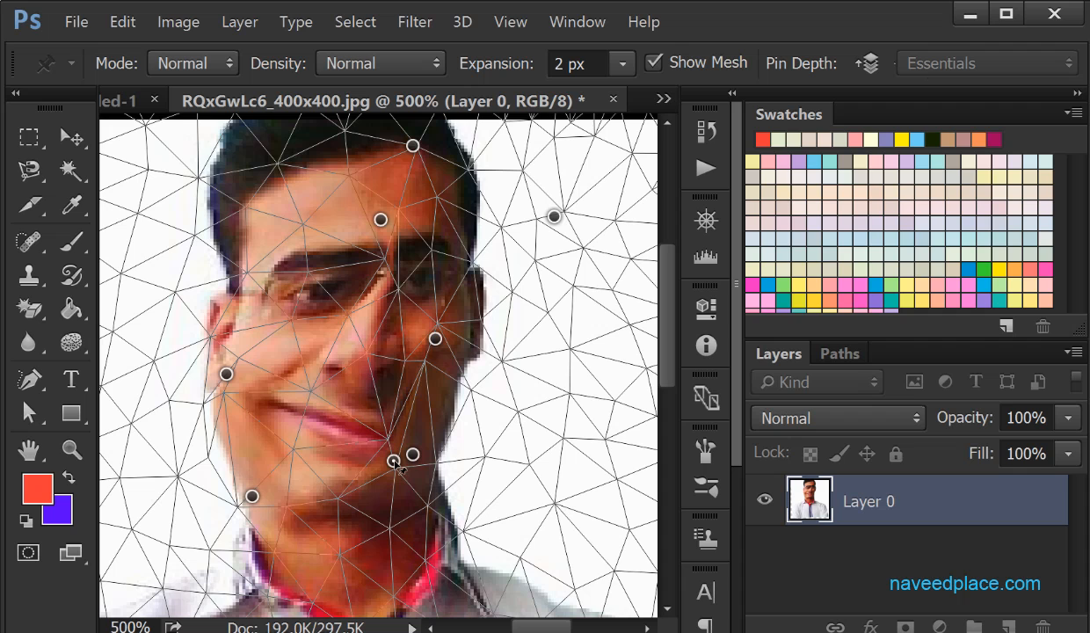
key(Escape)
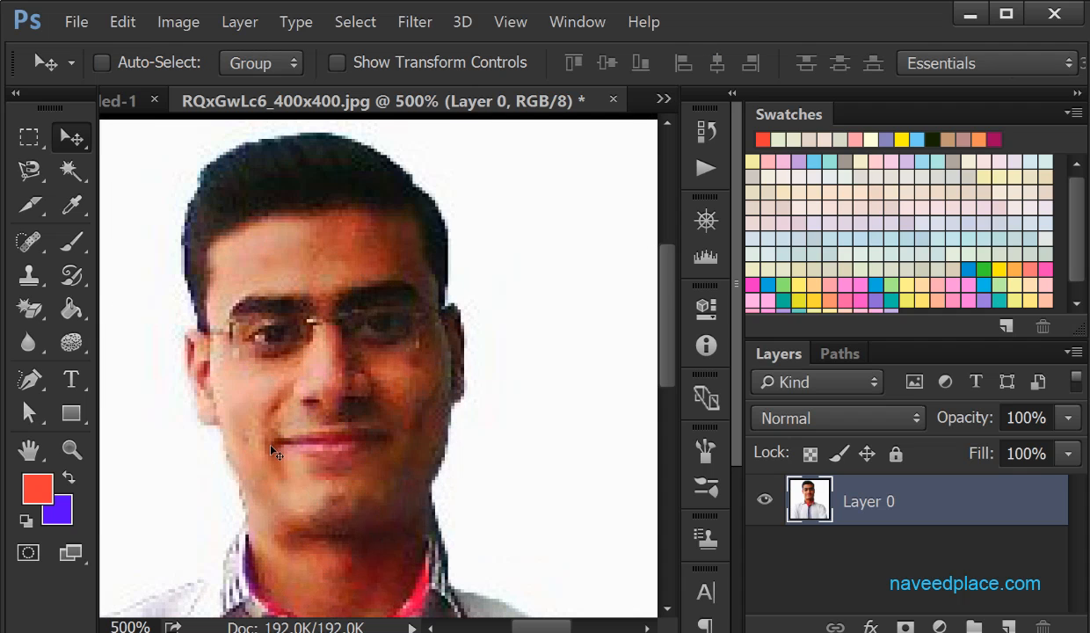
- Restart Puppet Warp on the portrait and pin both cheeks and the white background on each side of the head
click(123, 21)
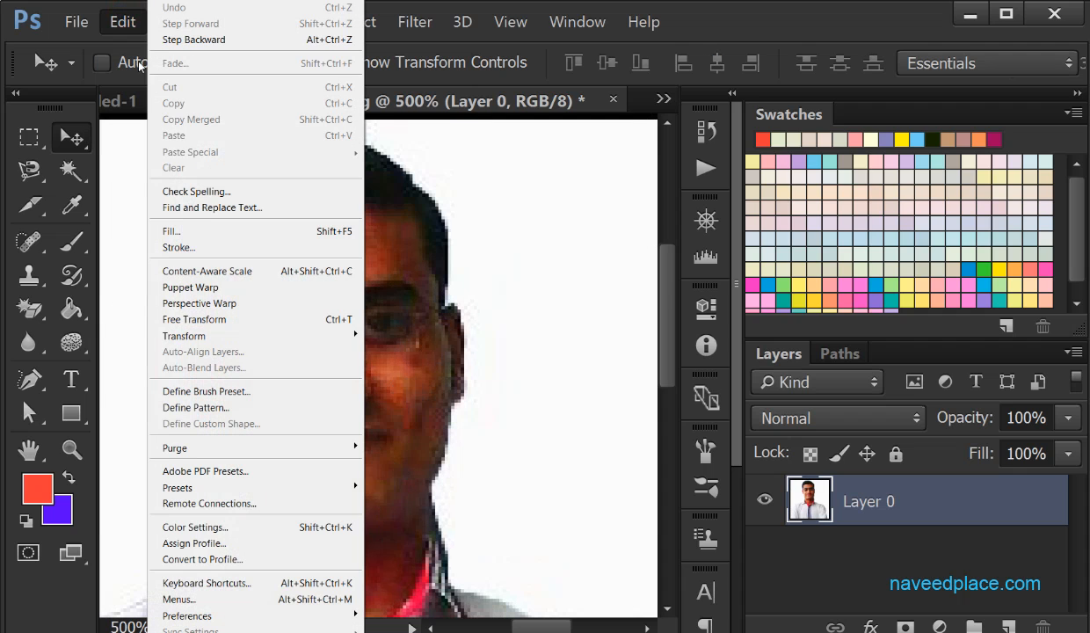
click(230, 288)
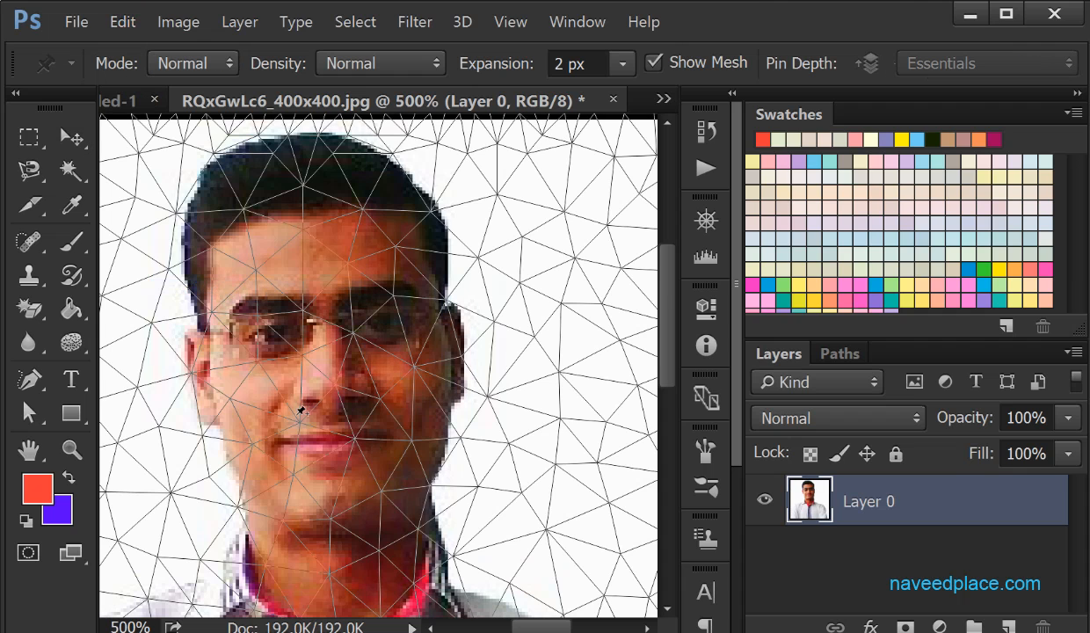
click(255, 435)
click(402, 426)
mouse_move(405, 427)
mouse_down()
mouse_move(412, 405)
mouse_move(410, 421)
mouse_up()
click(577, 178)
click(130, 187)
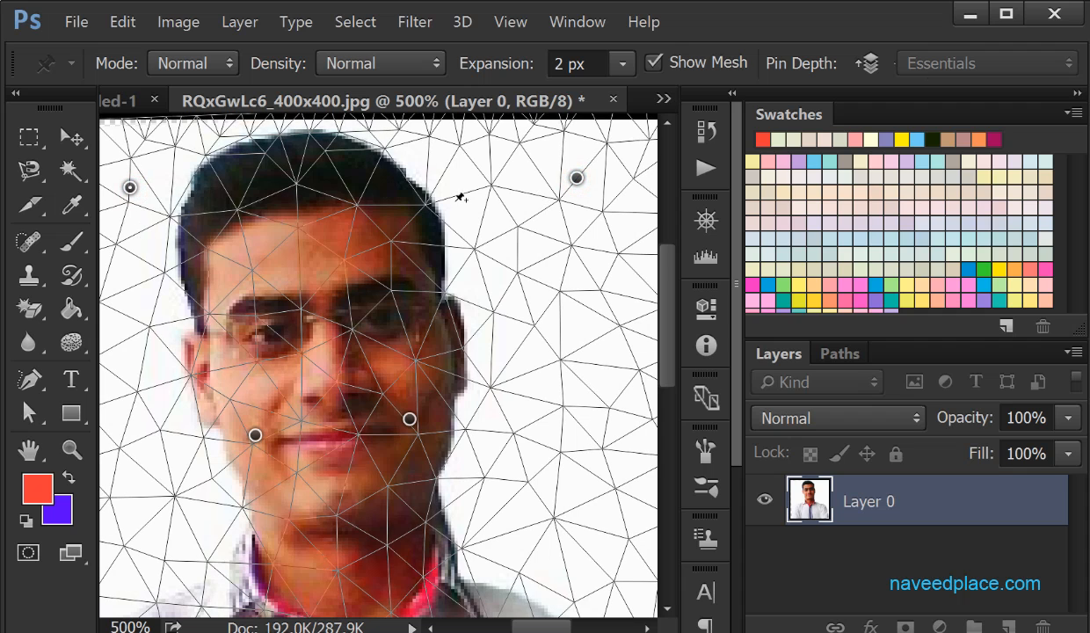
- Pull both cheek pins upward and slightly inward to lift the mouth into a smile, and apply the warp
drag(412, 422, 410, 393)
drag(255, 435, 275, 351)
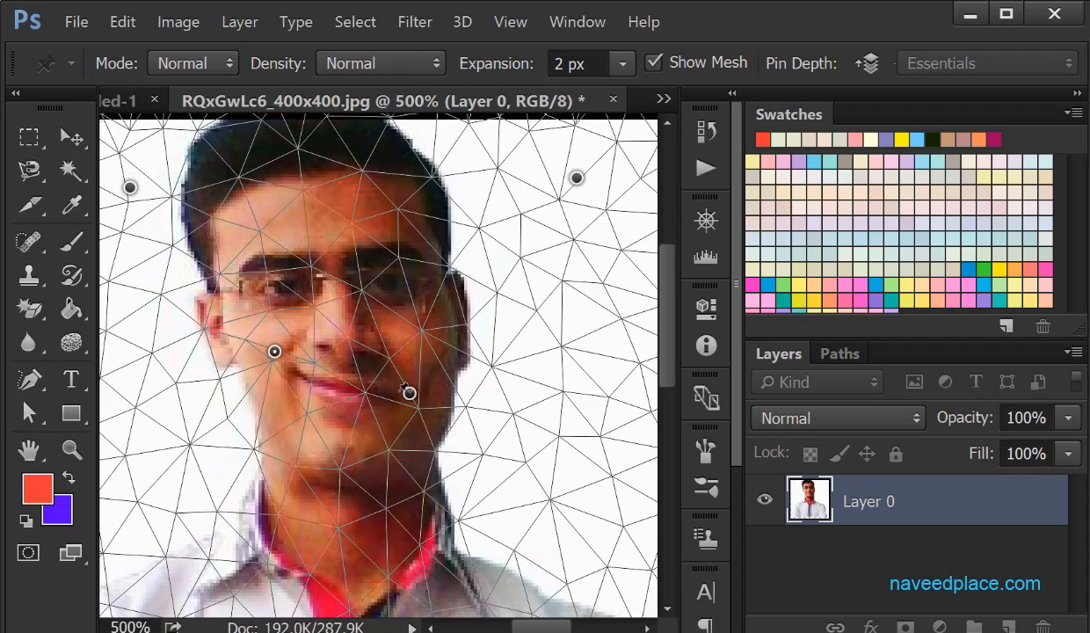
drag(409, 393, 393, 341)
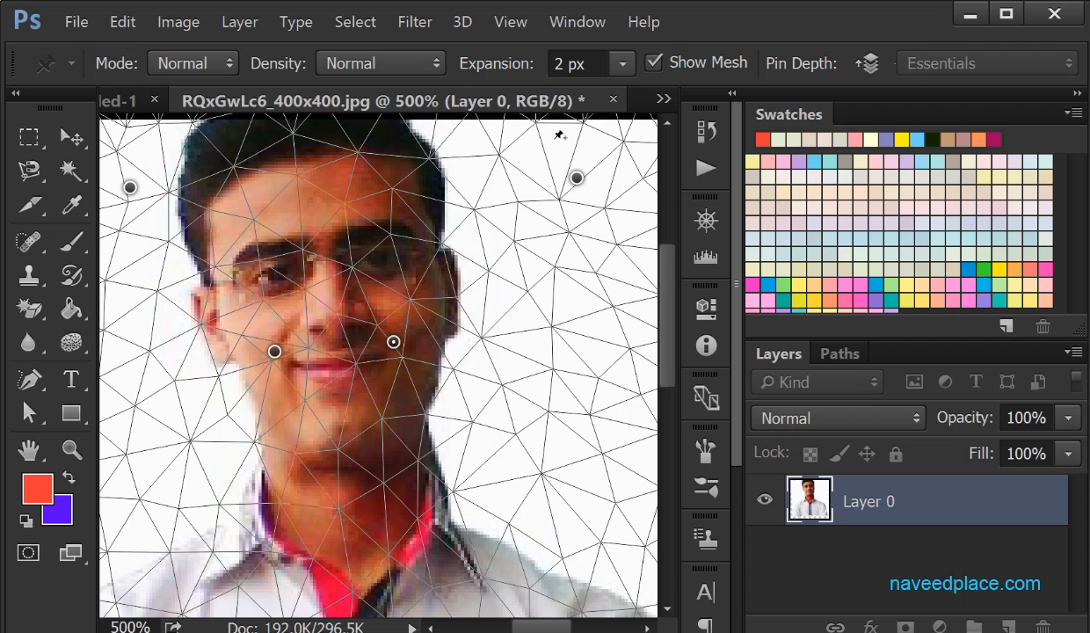
key(ctrl+minus)
key(Return)
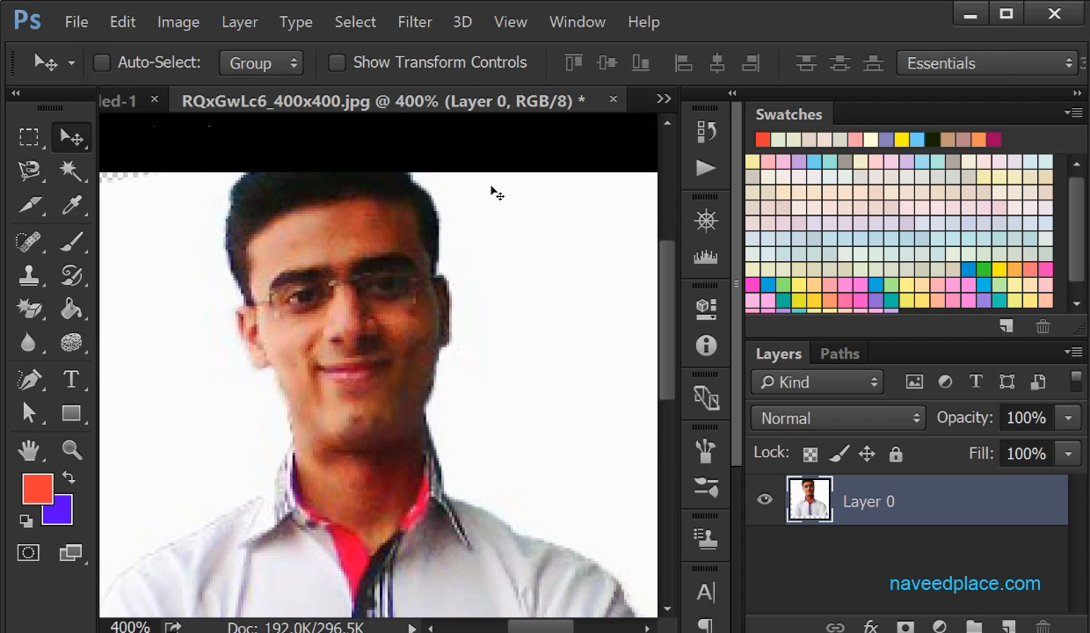
- Start Puppet Warp on the warped portrait again and switch the mesh display off and back on
click(120, 27)
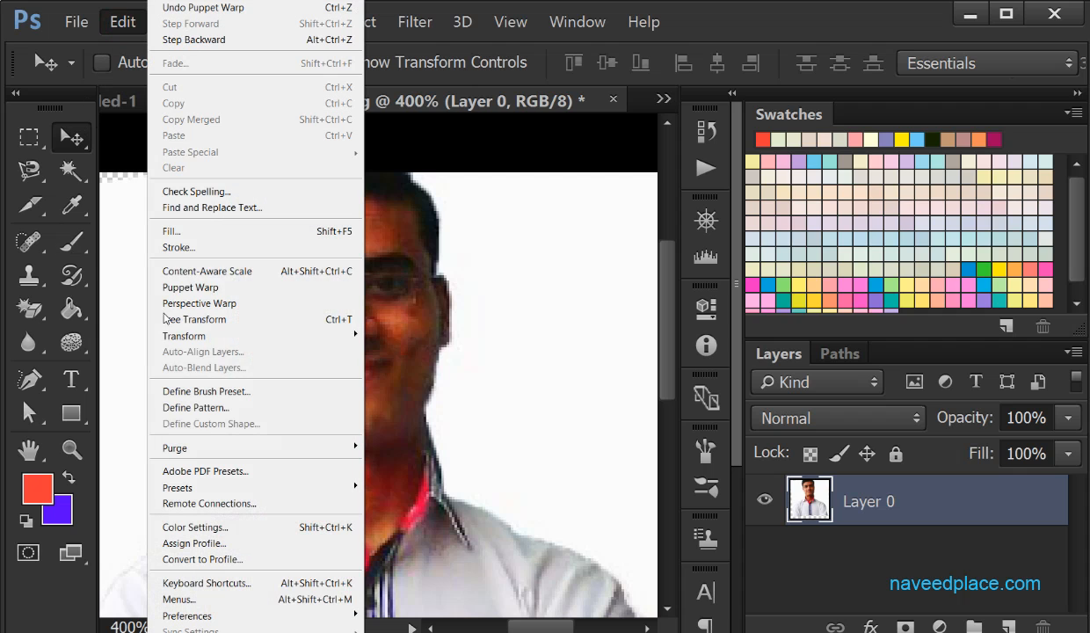
click(197, 288)
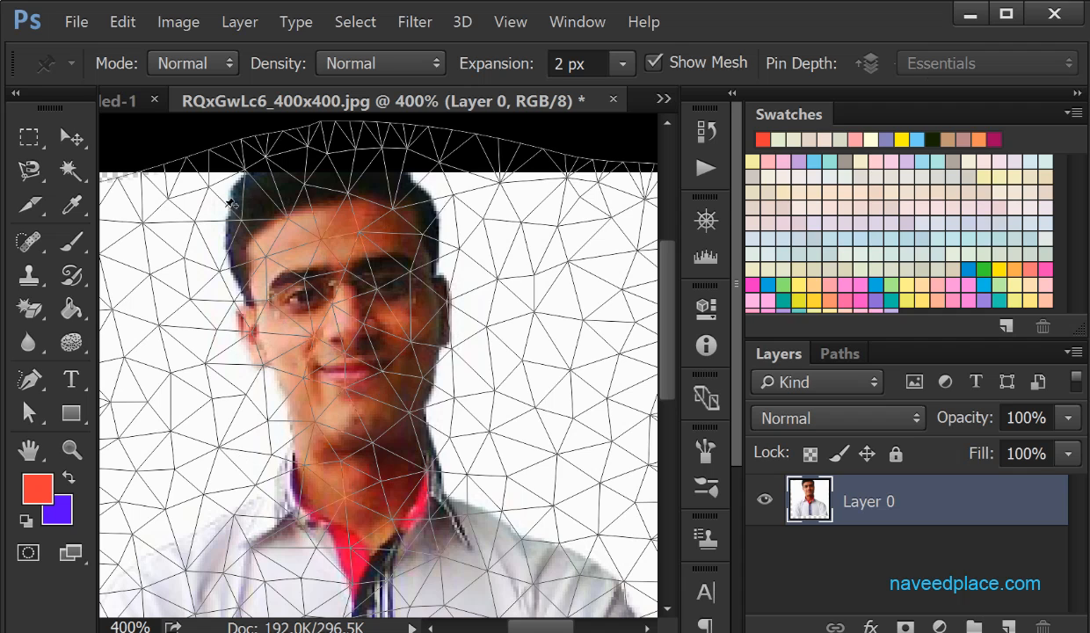
click(653, 62)
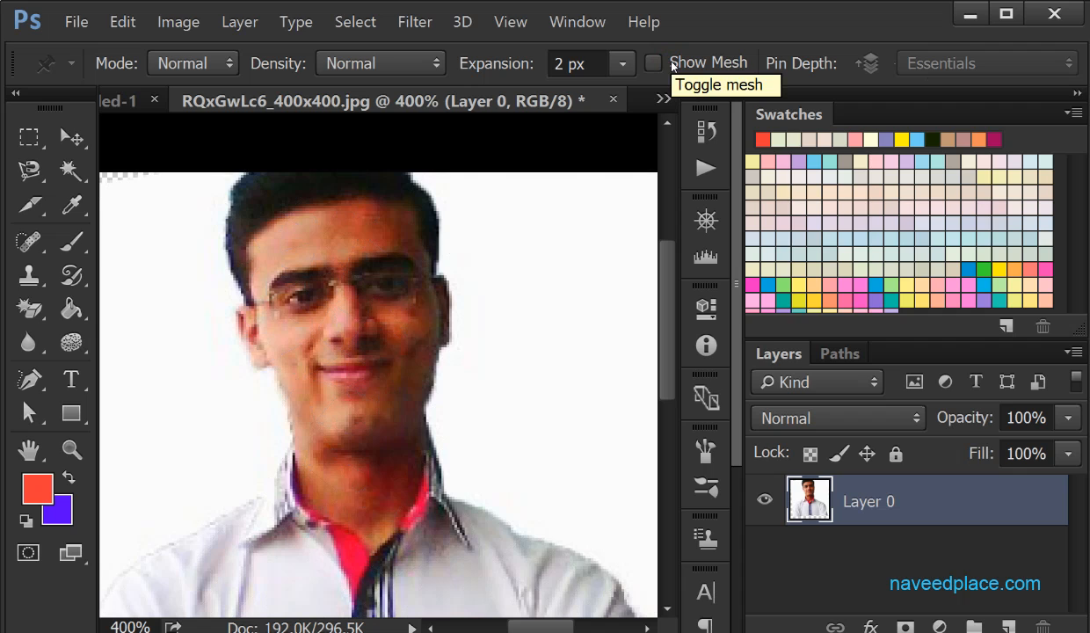
click(672, 63)
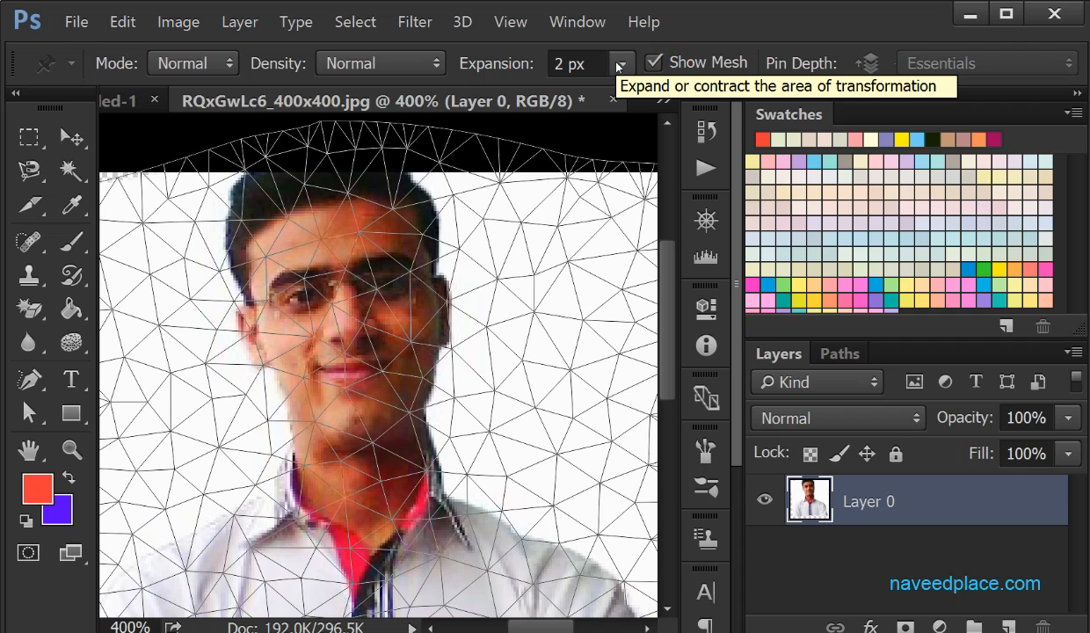
- Set the puppet warp mesh expansion to 11 px
key(ctrl+minus)
key(ctrl+minus)
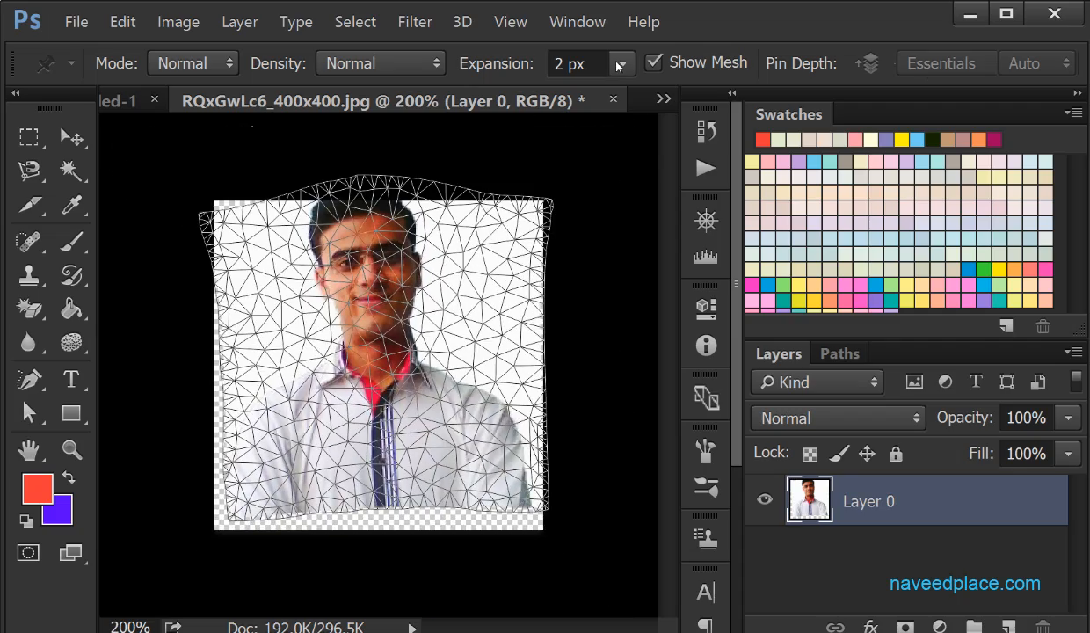
mouse_move(502, 69)
mouse_down()
mouse_move(613, 64)
mouse_move(494, 66)
mouse_up()
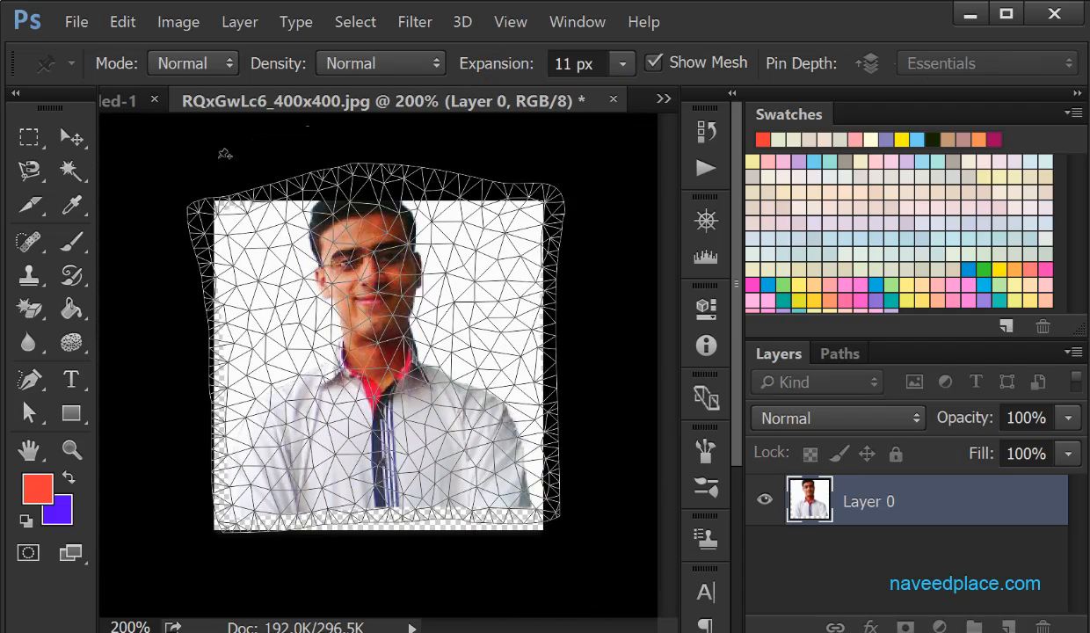
- Switch the puppet warp mesh density to Fewer Points, back to Normal and on to More Points
click(396, 65)
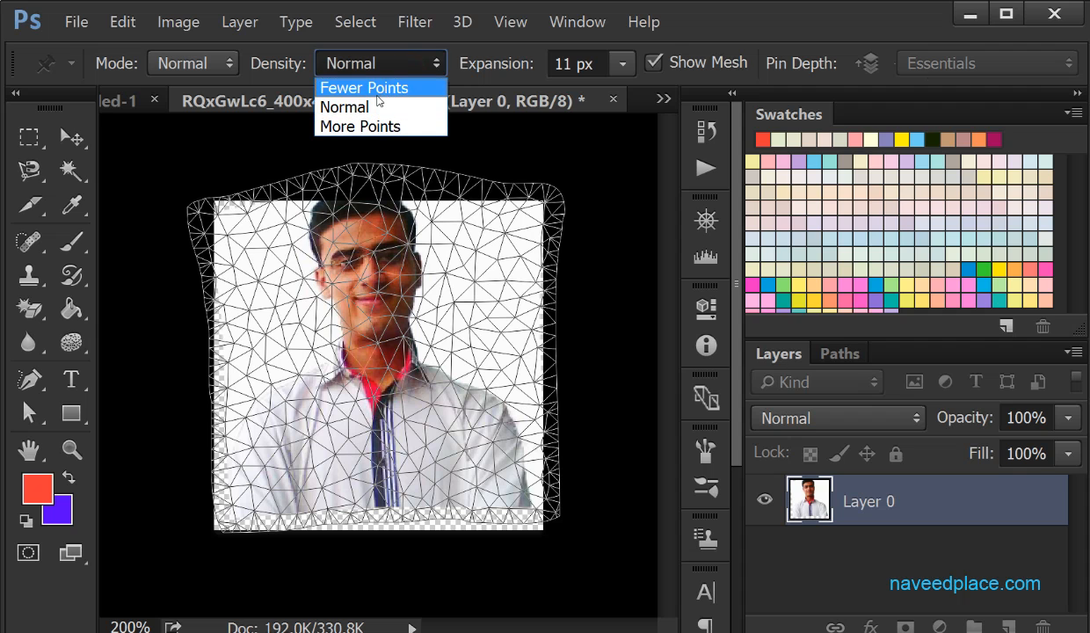
click(378, 88)
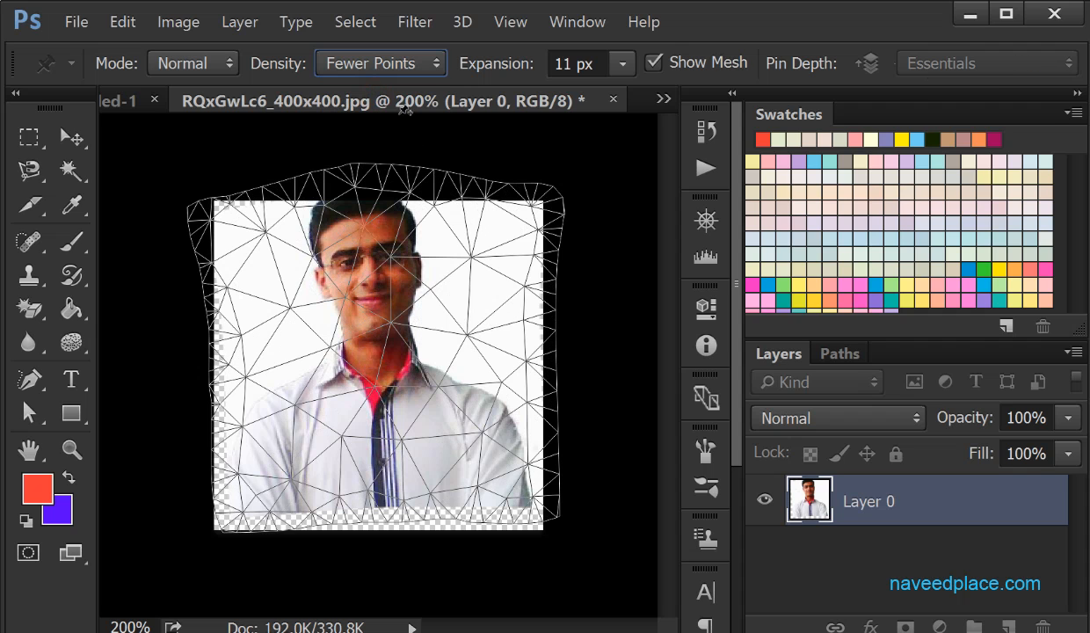
click(407, 70)
click(388, 108)
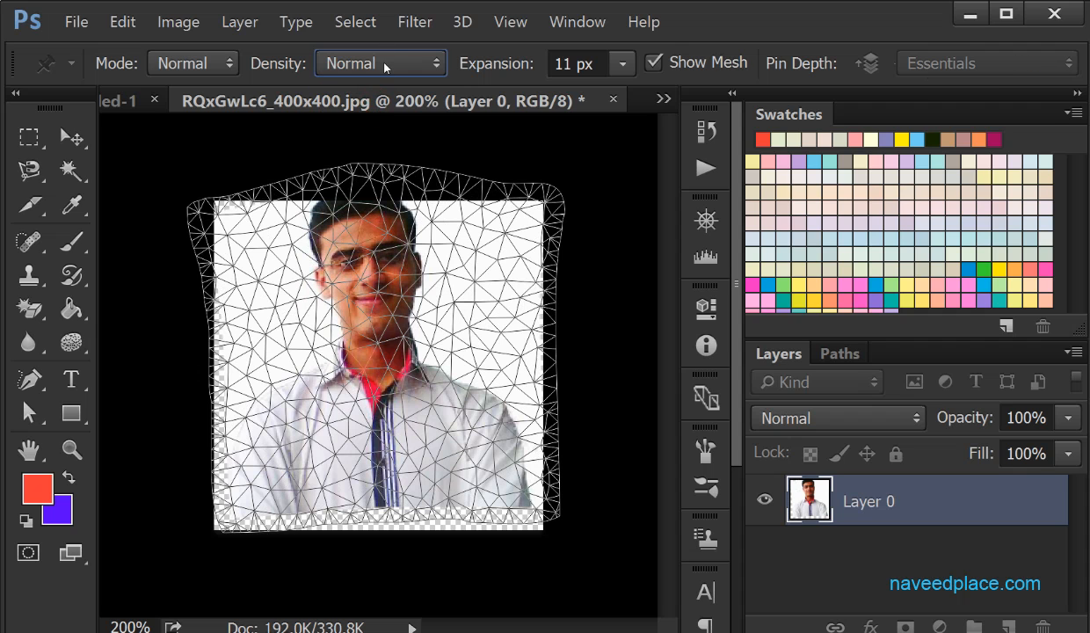
click(384, 66)
click(359, 122)
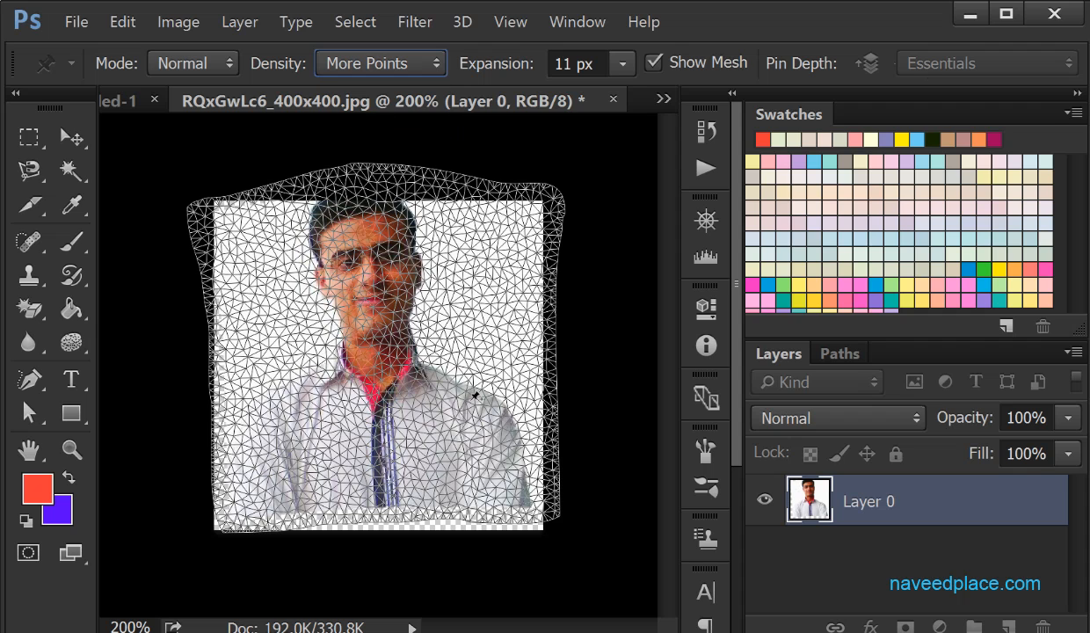
- Set the puppet warp mode to Distort and the mesh density to Normal
click(226, 65)
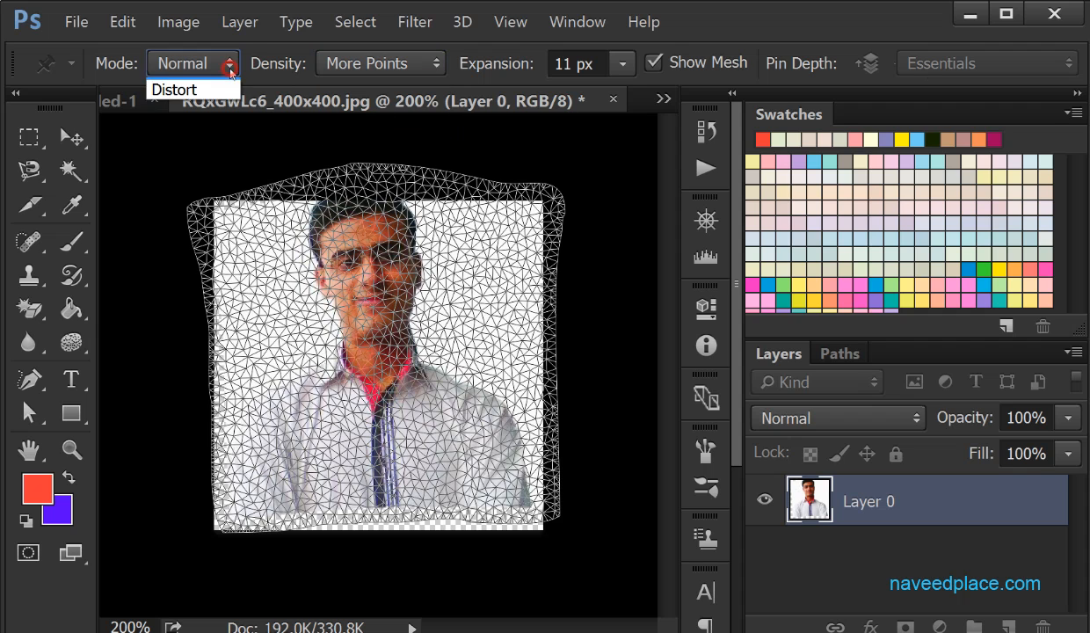
click(181, 92)
click(192, 63)
click(172, 124)
click(425, 70)
click(377, 106)
- Switch the puppet warp mode to Normal and on to Rigid, and cancel the warp
click(201, 63)
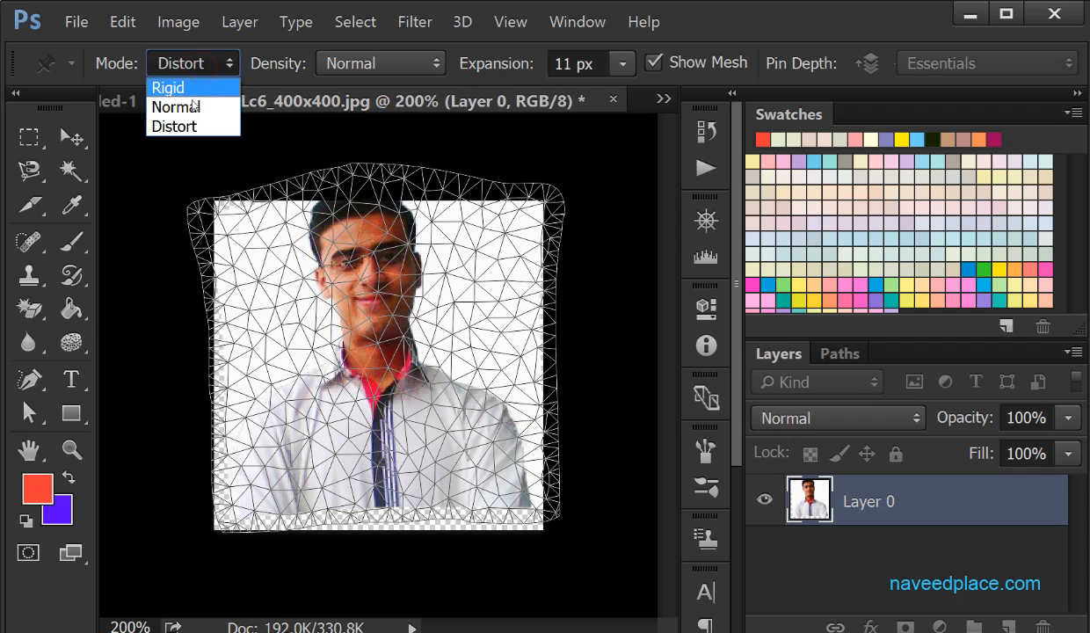
click(180, 104)
click(189, 66)
click(171, 88)
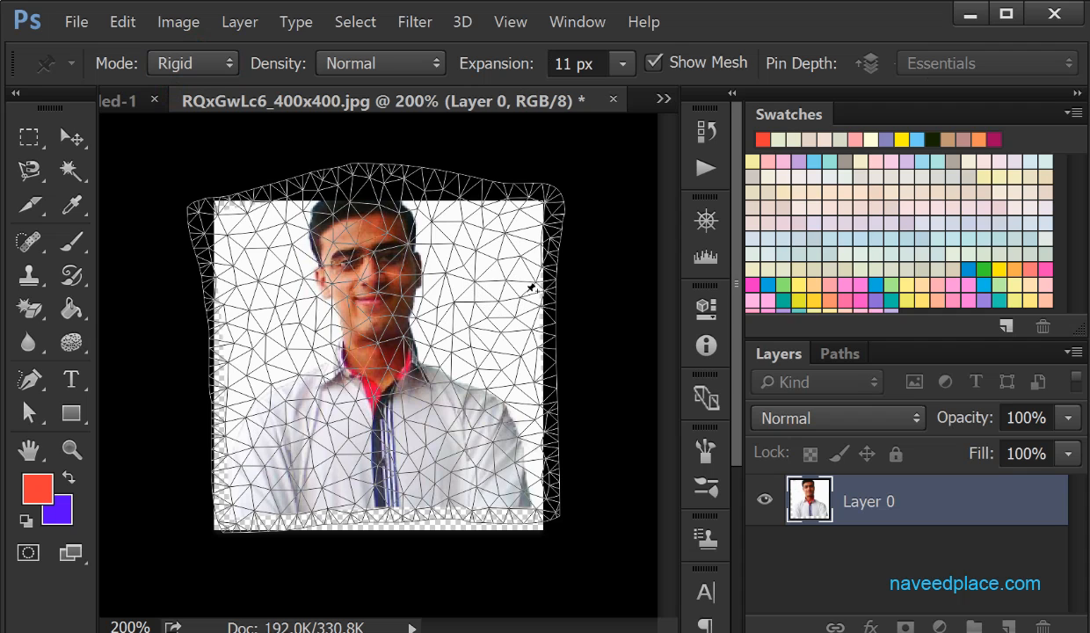
key(Escape)
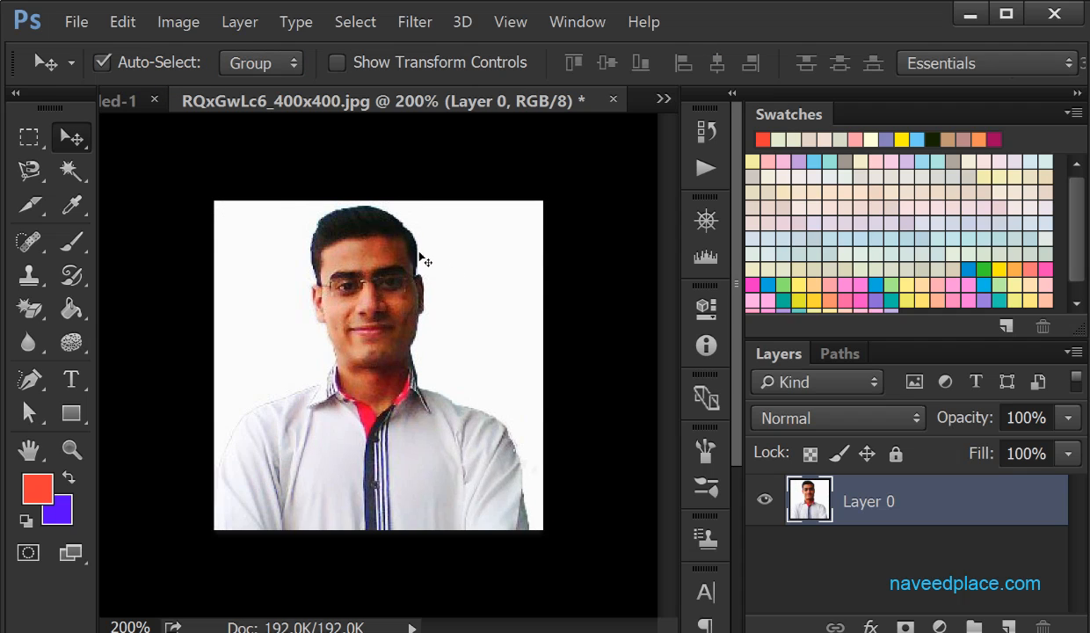
- Start Puppet Warp in Rigid mode, pin both sides of the lower face, and pull the right-hand pin slightly upward to tilt the portrait
click(123, 23)
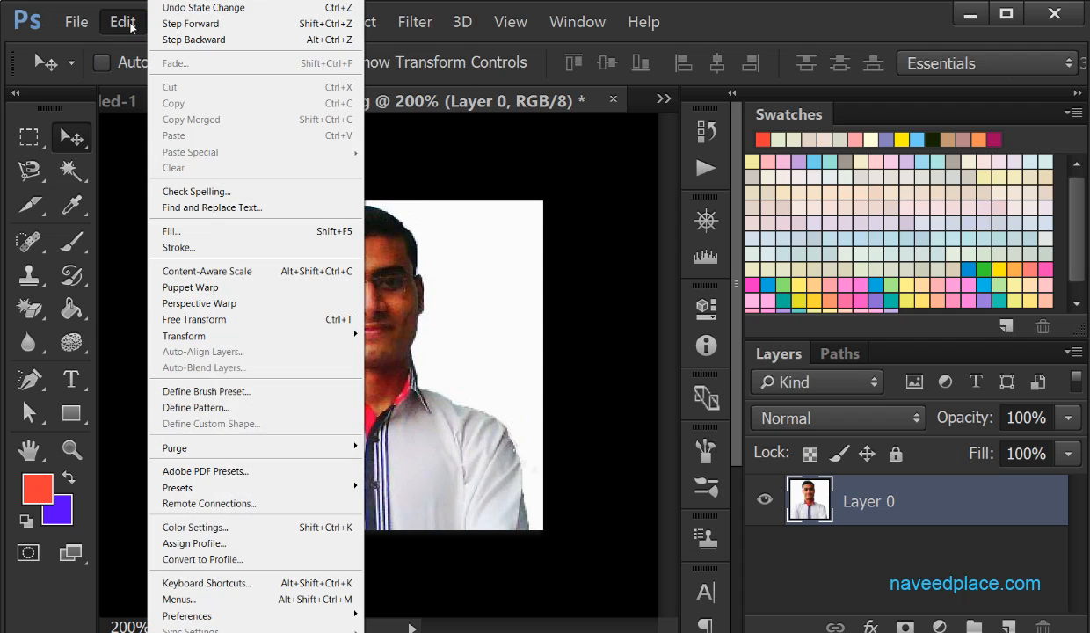
click(190, 287)
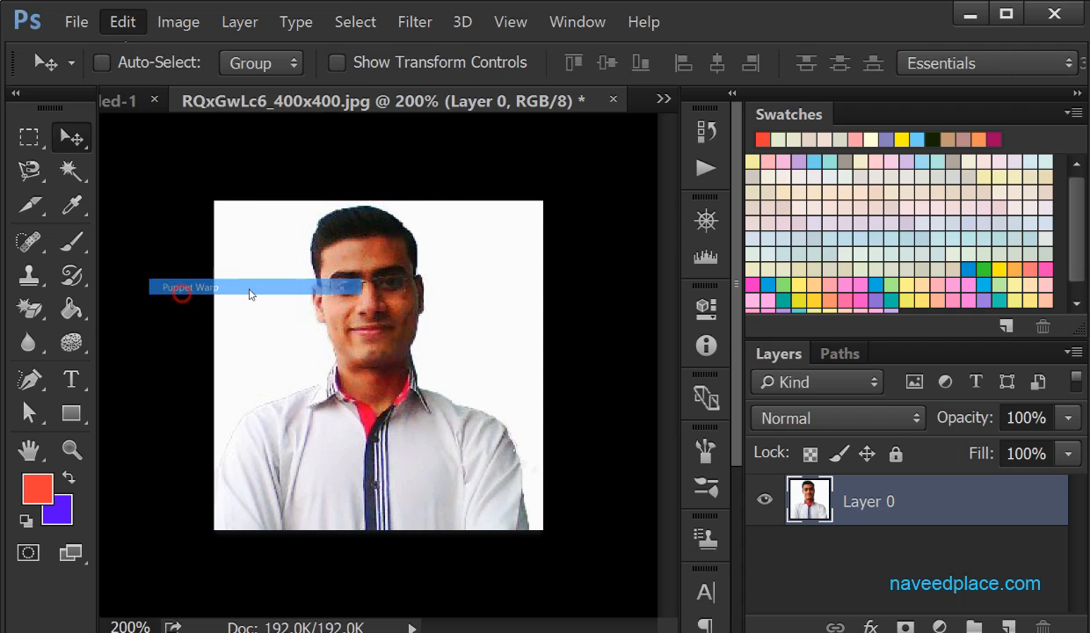
click(195, 74)
click(168, 85)
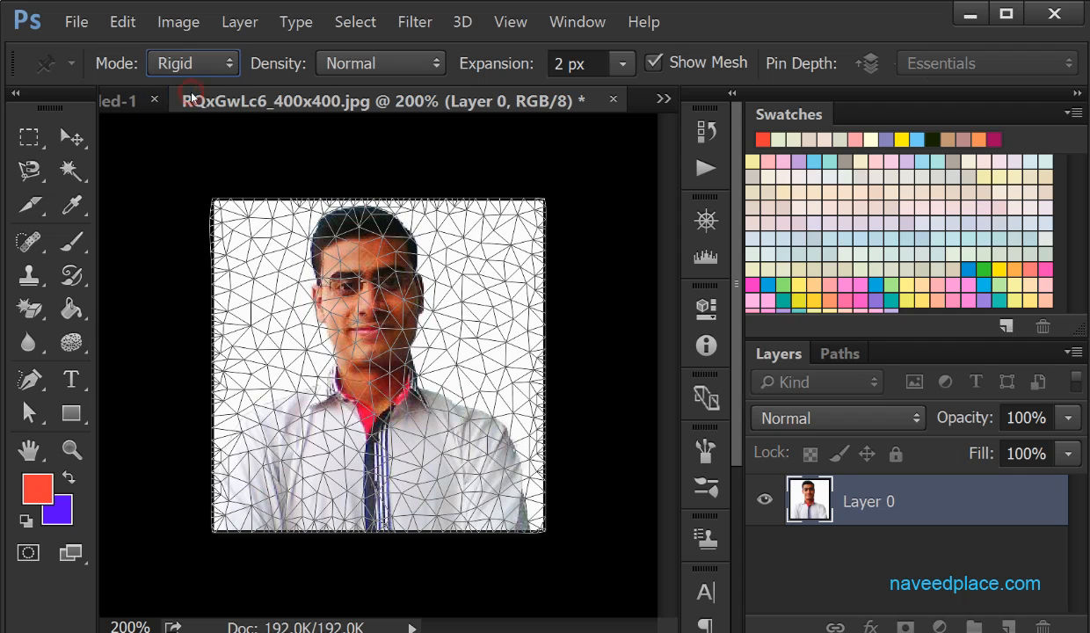
click(295, 323)
drag(423, 318, 423, 302)
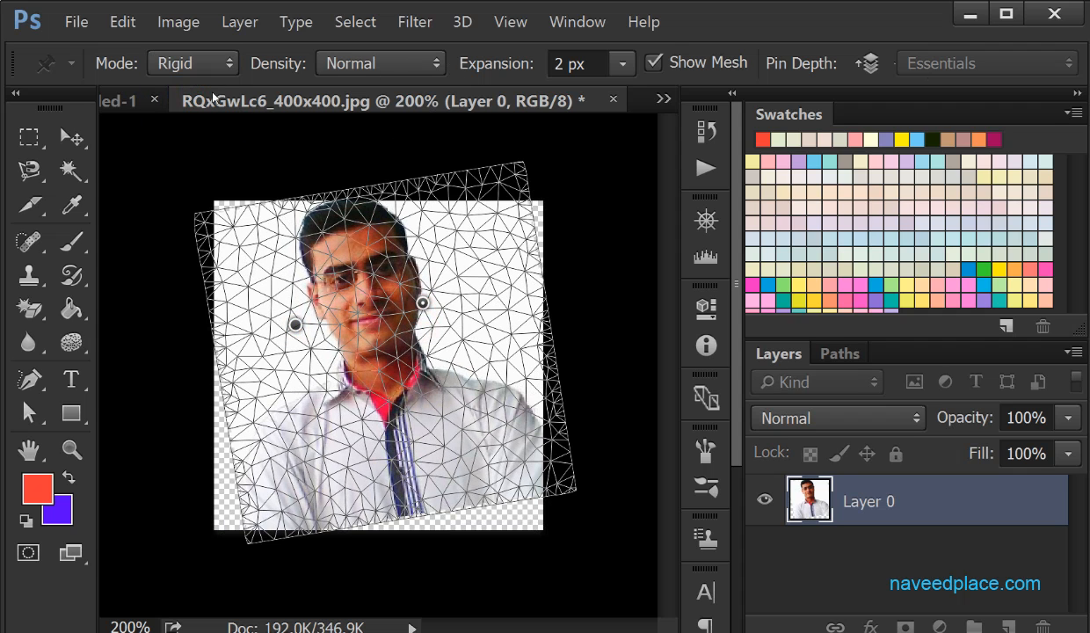
- Switch the mode of the pinned warp to Normal and on to Distort
click(202, 64)
click(194, 105)
click(188, 65)
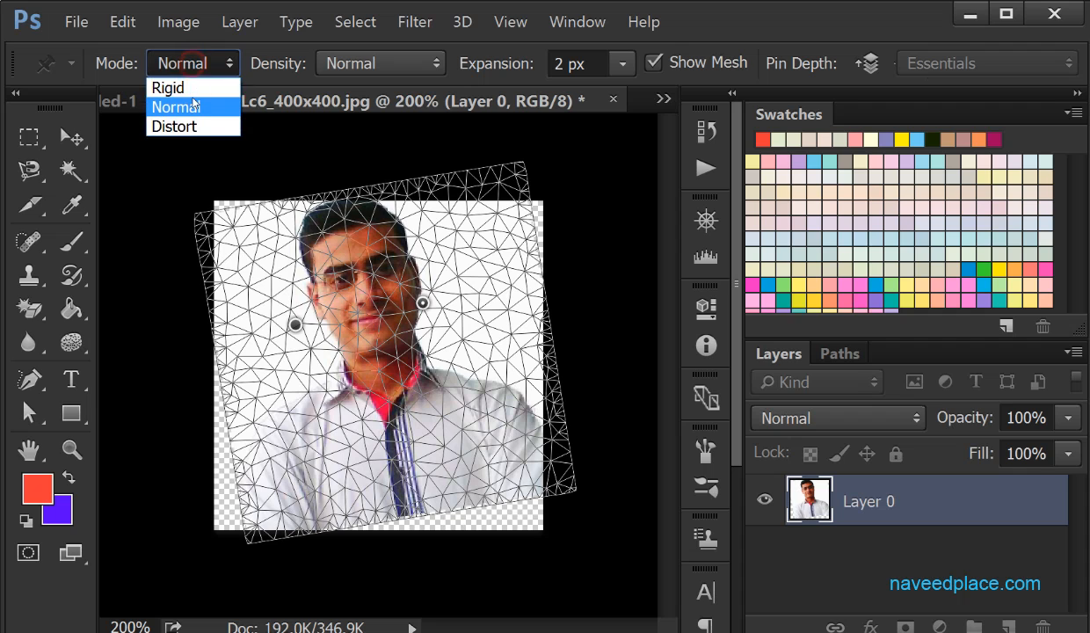
click(184, 126)
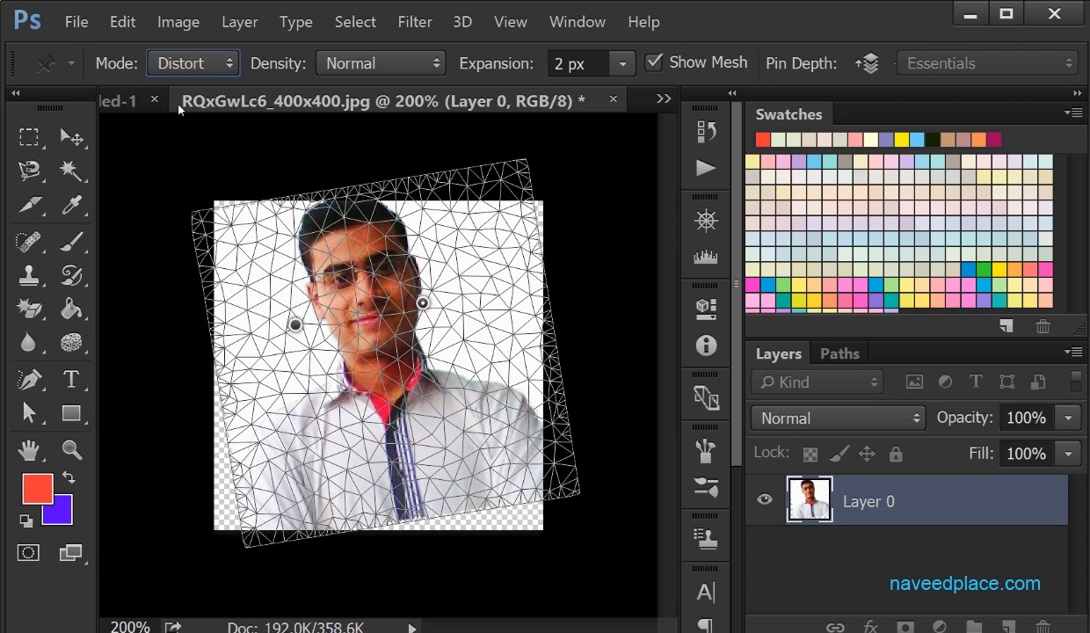
click(189, 64)
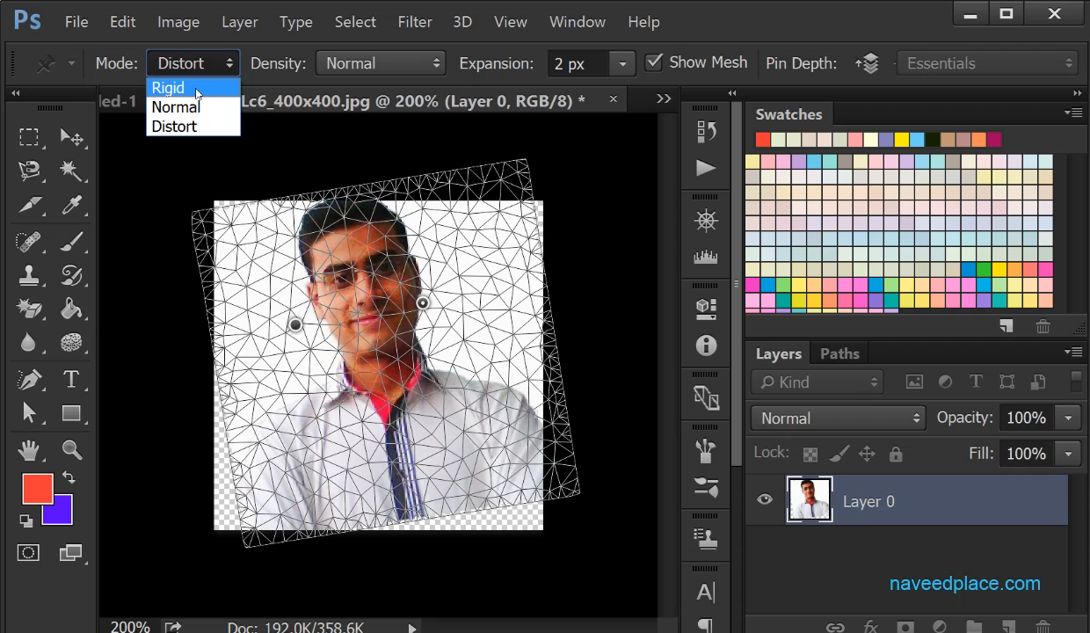
click(106, 140)
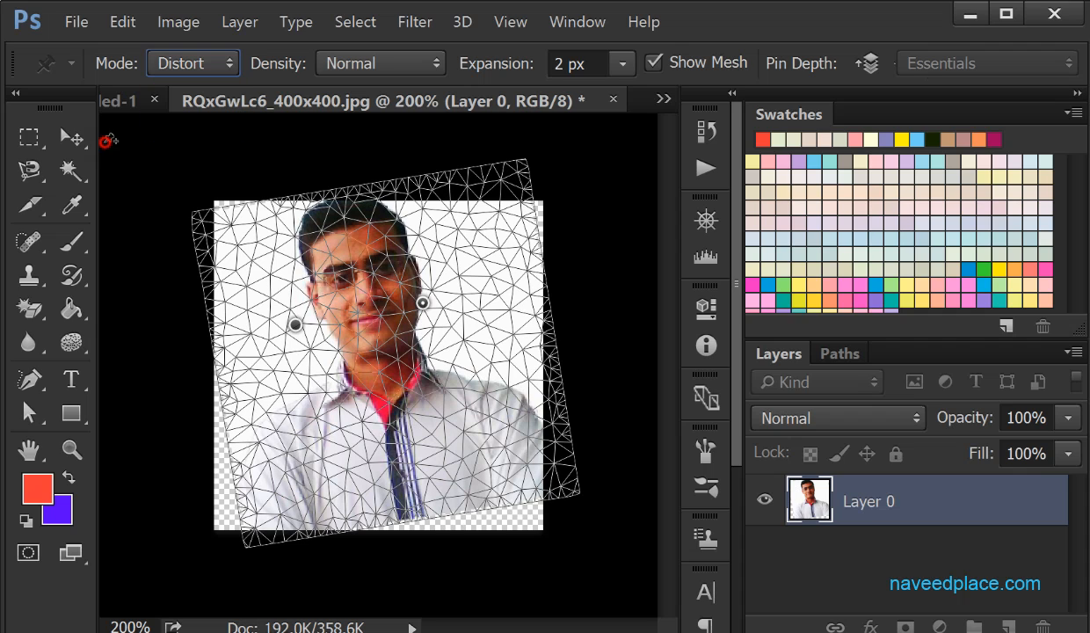
- Switch the pinned warp's mesh density from Normal to Fewer Points and on to More Points
click(380, 66)
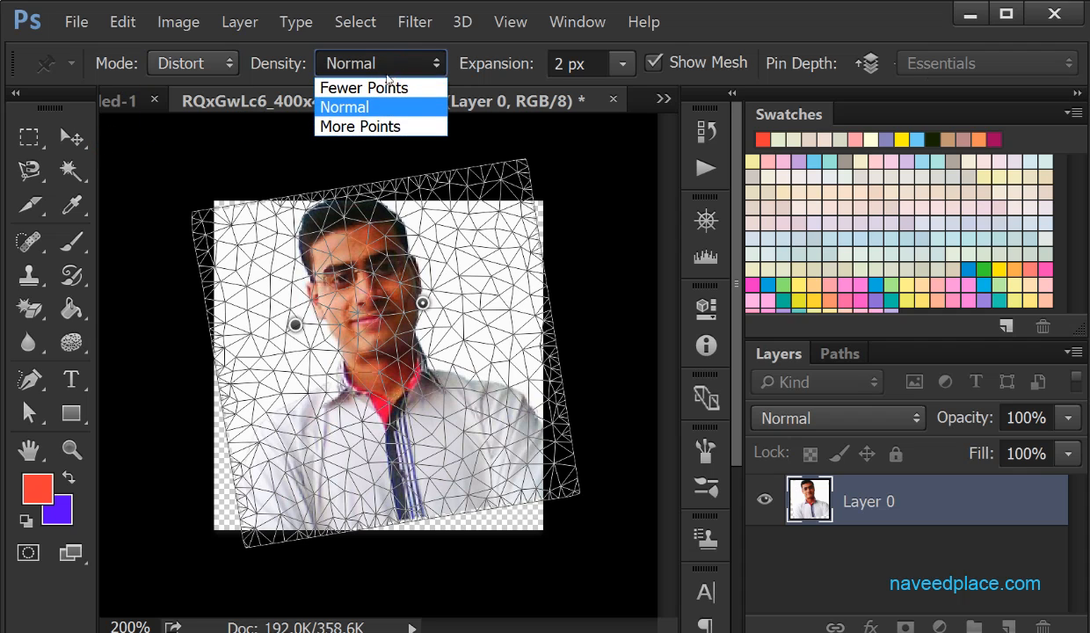
click(351, 108)
click(365, 64)
click(350, 88)
click(344, 66)
click(345, 65)
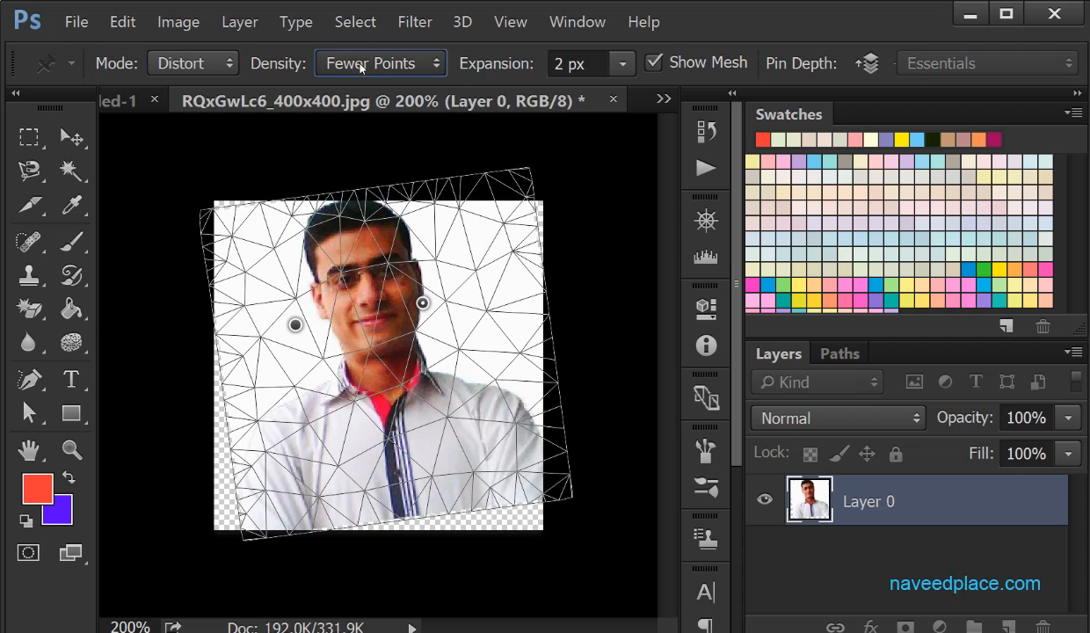
click(347, 65)
click(348, 127)
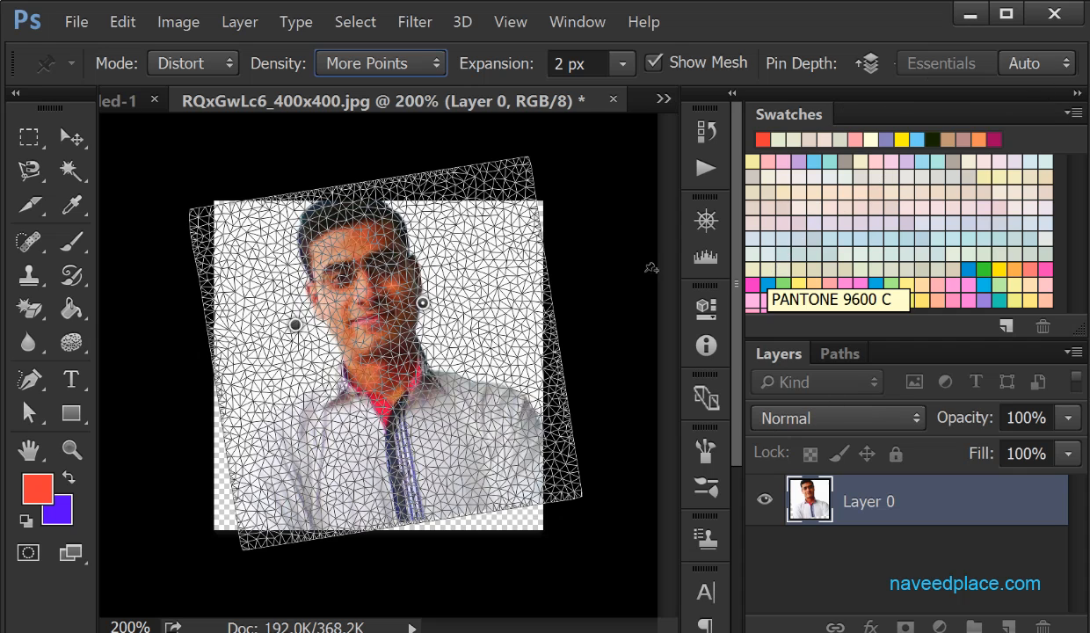
- Start saving the image, apply the puppet warp when asked, and cancel the save without writing a file
key(ctrl+s)
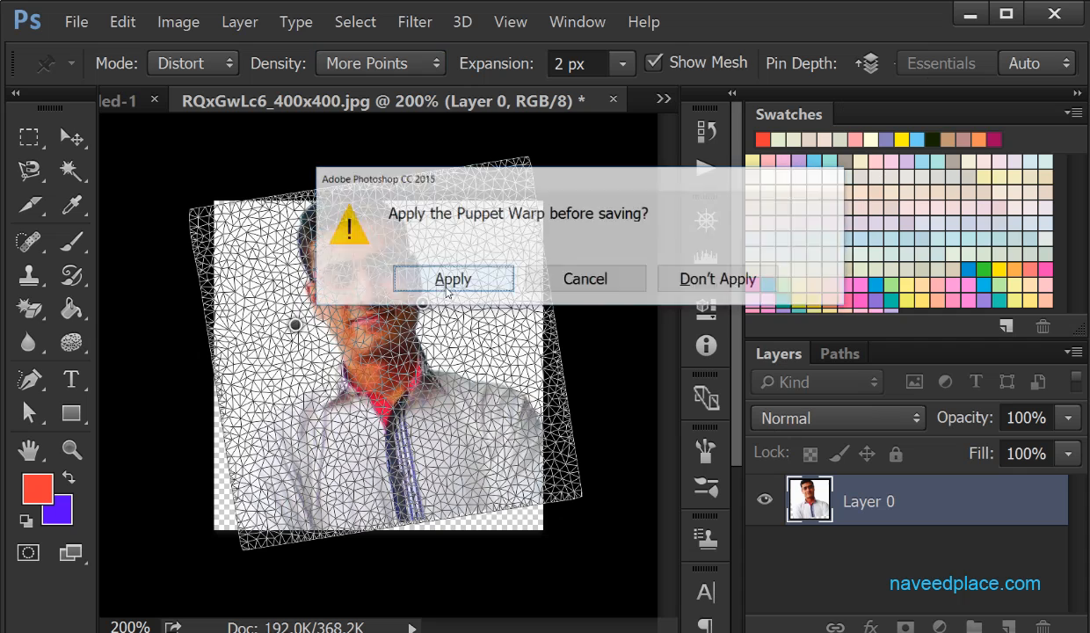
click(466, 280)
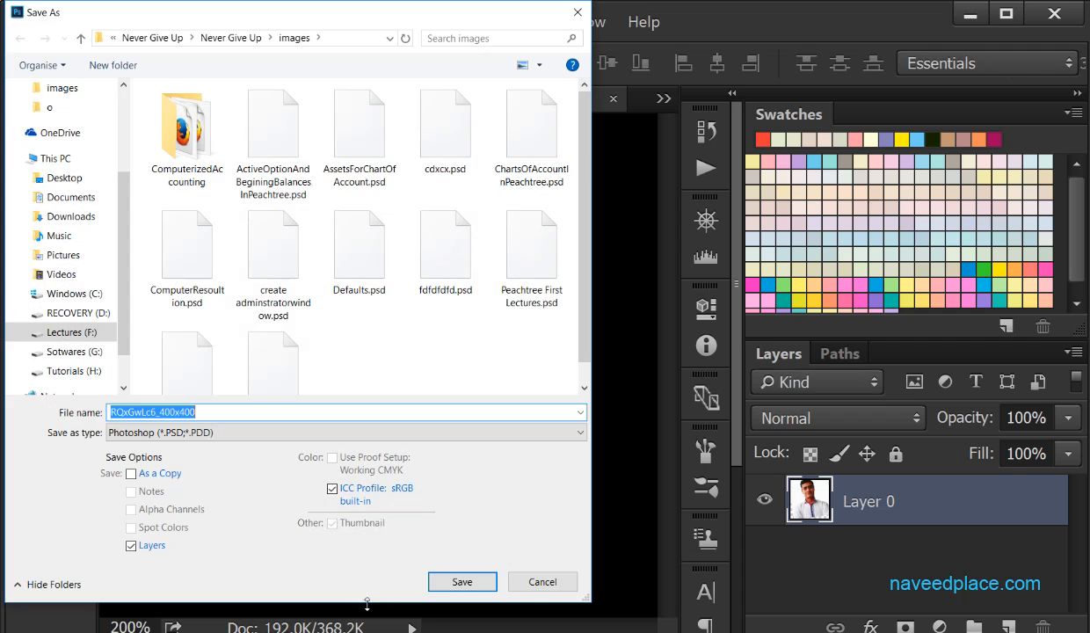
click(540, 584)
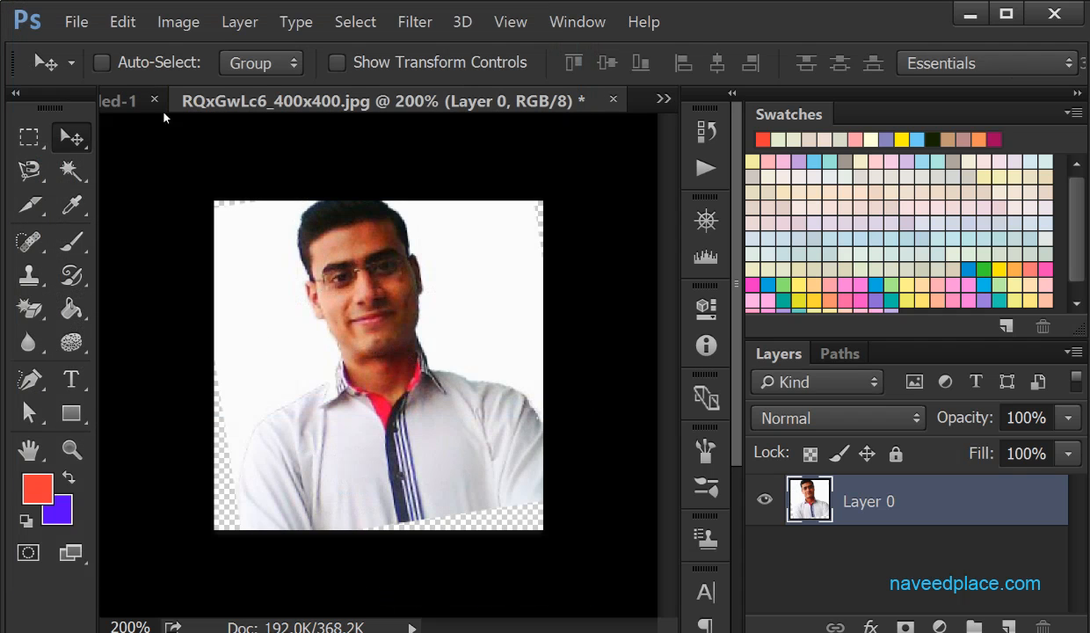
- Bring up the editing commands to choose another warp for the tilted portrait
click(120, 22)
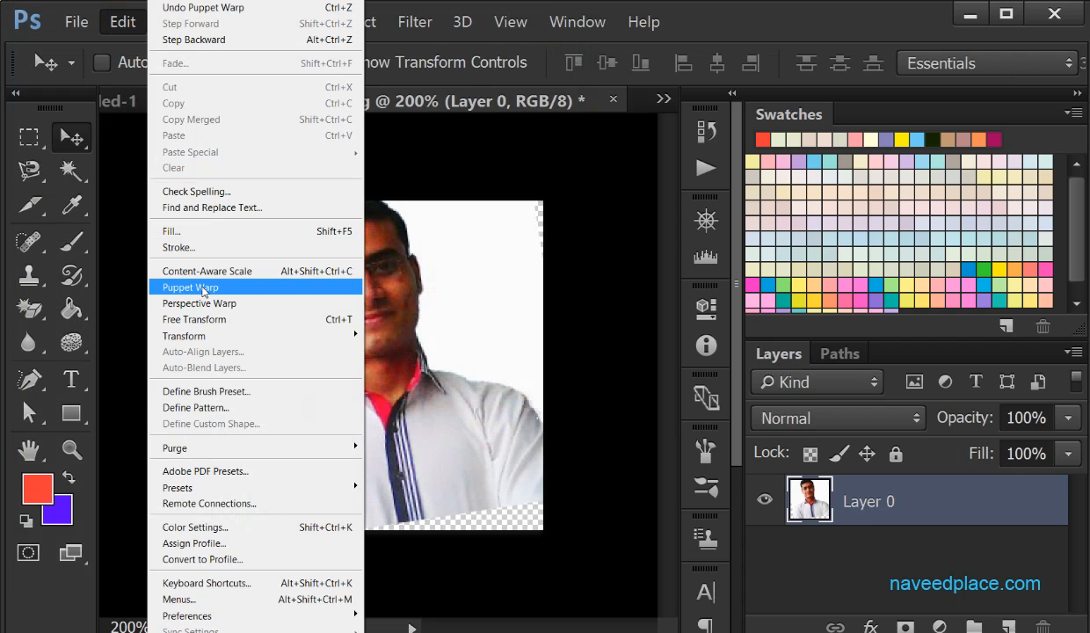